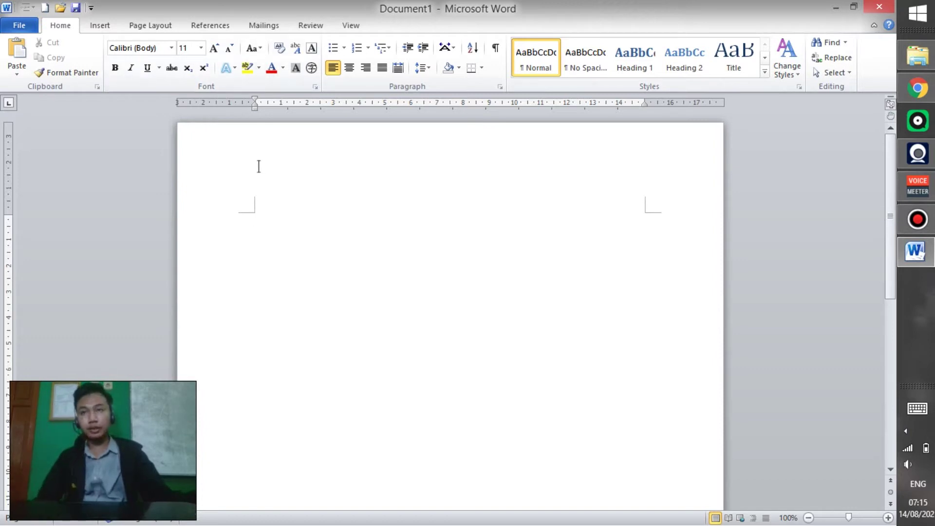
Step: Draw a nearly horizontal straight line about 10.7 cm long near the start of the page
left_click(100, 27)
left_click(196, 62)
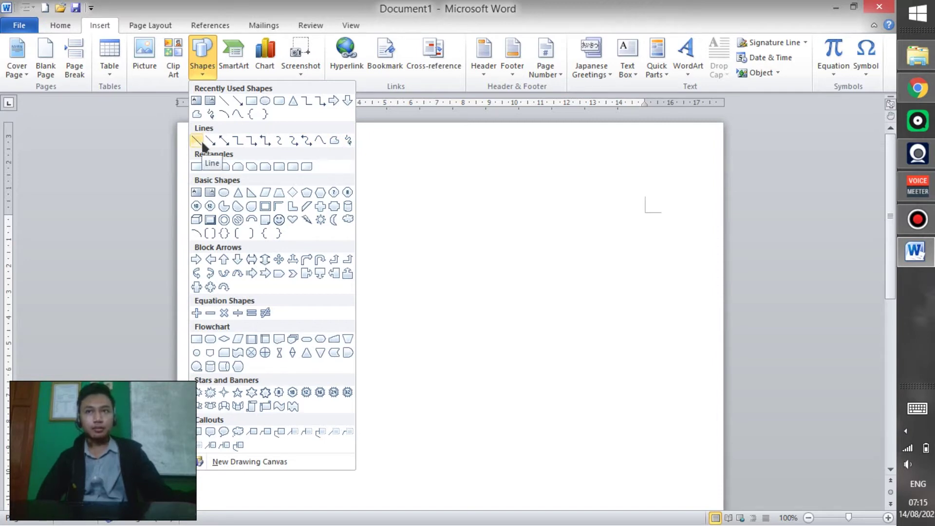
left_click(199, 61)
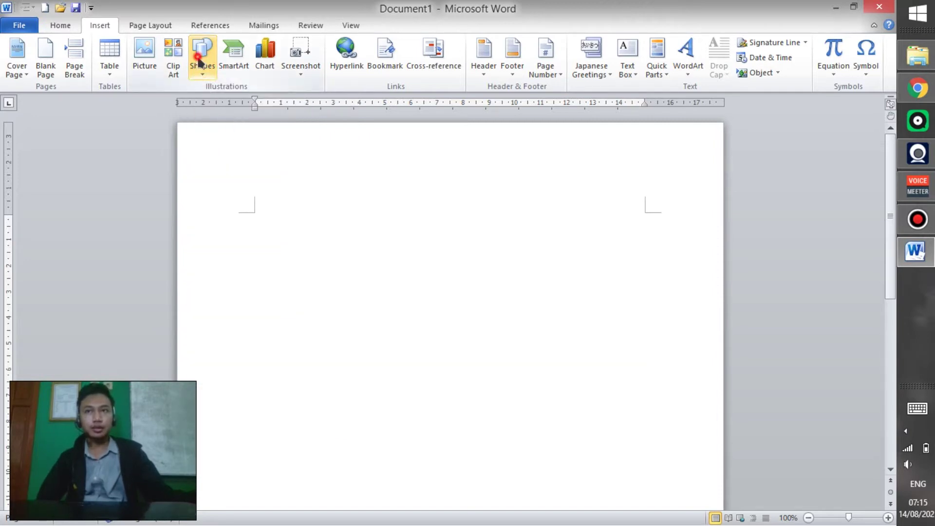
left_click(200, 61)
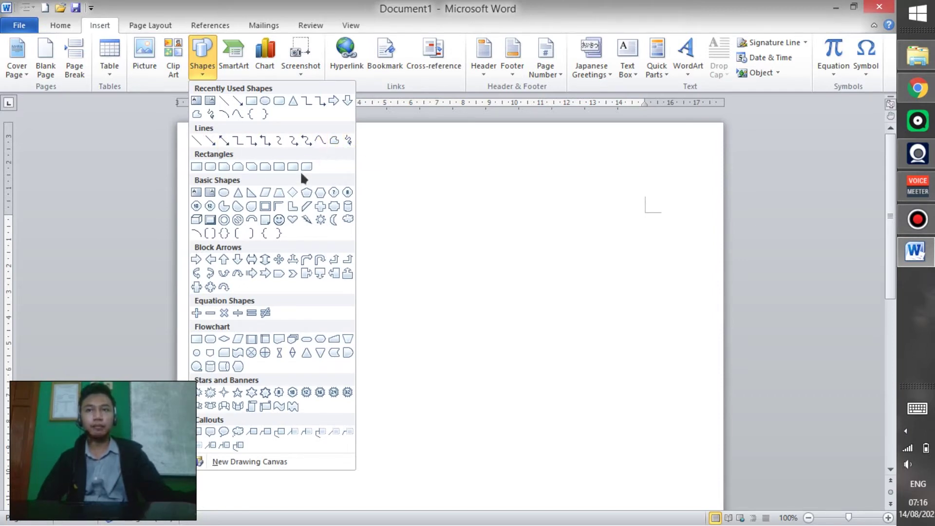
left_click(196, 140)
left_click_drag(267, 251, 546, 248)
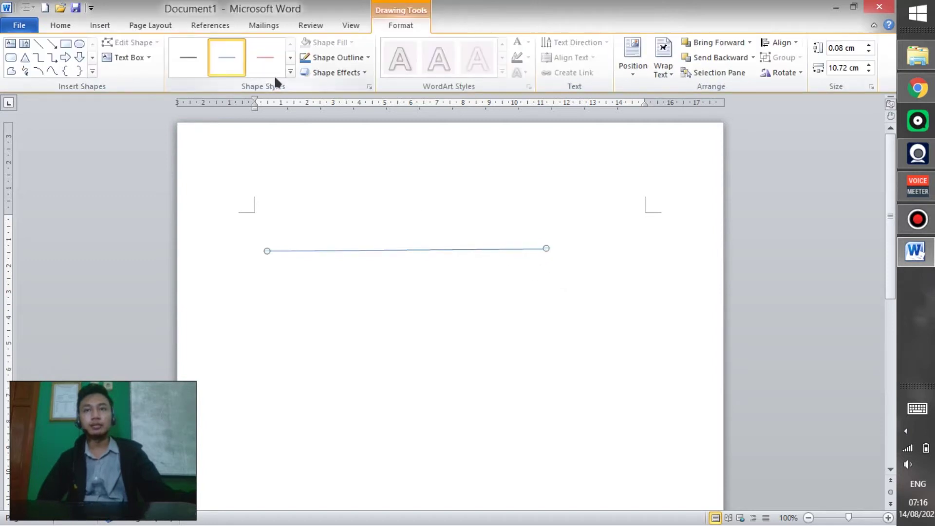
Step: Apply the thick black preset style with a shadow to the straight line and deselect it
left_click(289, 73)
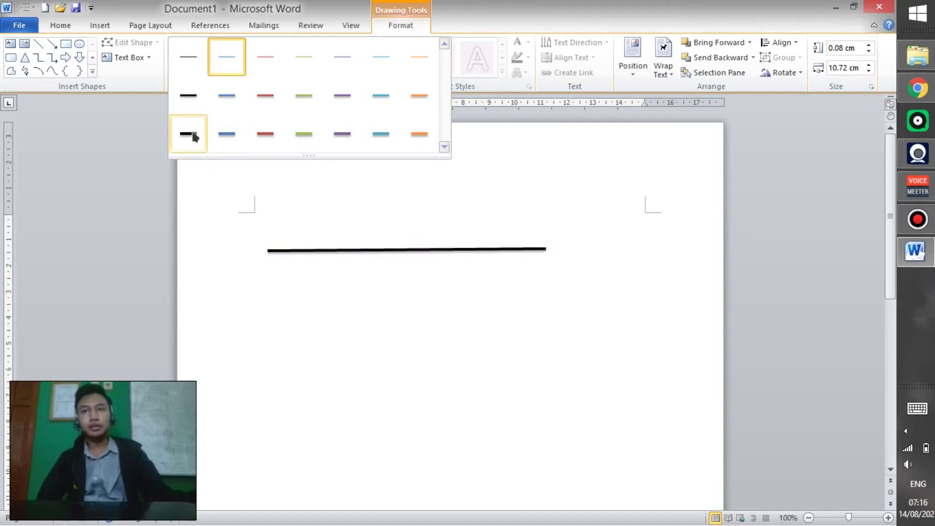
left_click(197, 142)
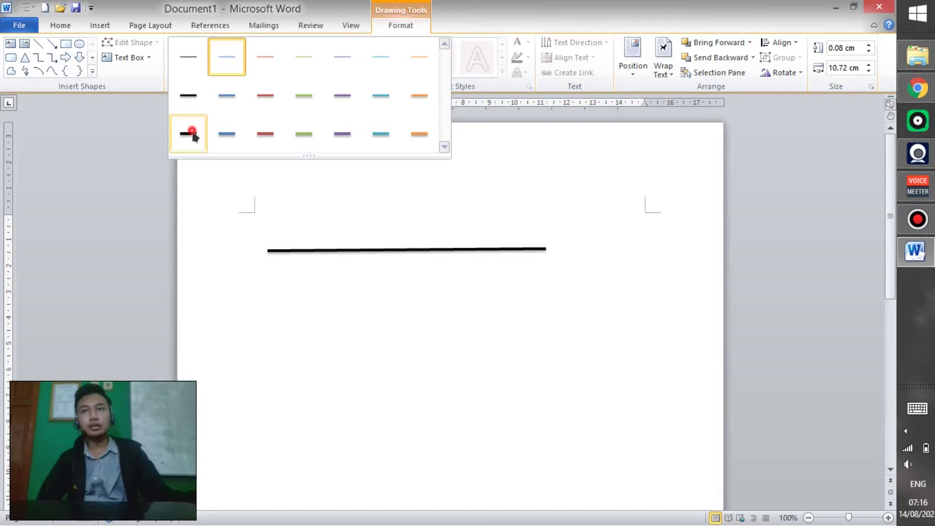
left_click(487, 285)
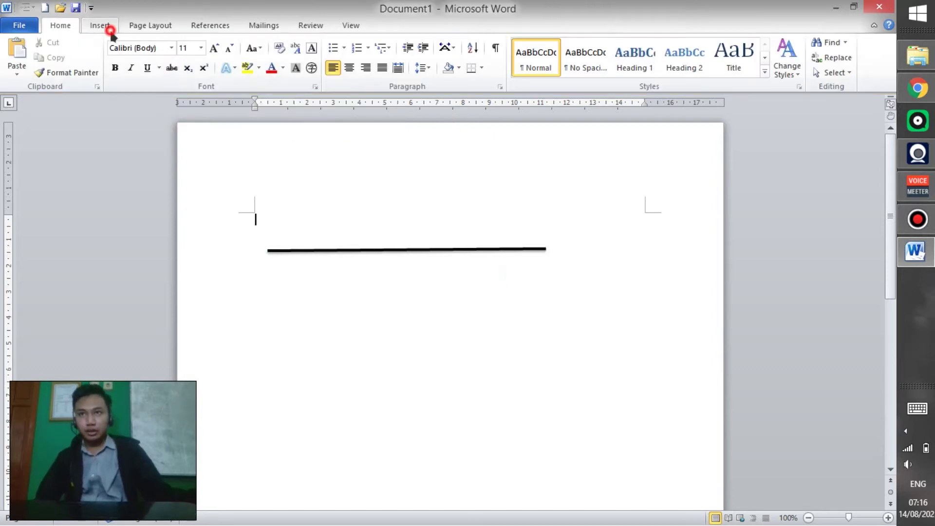
Step: Draw a single-headed arrow about 10.7 cm long below the straight line and apply the thick black shadowed style
left_click(100, 25)
left_click(204, 66)
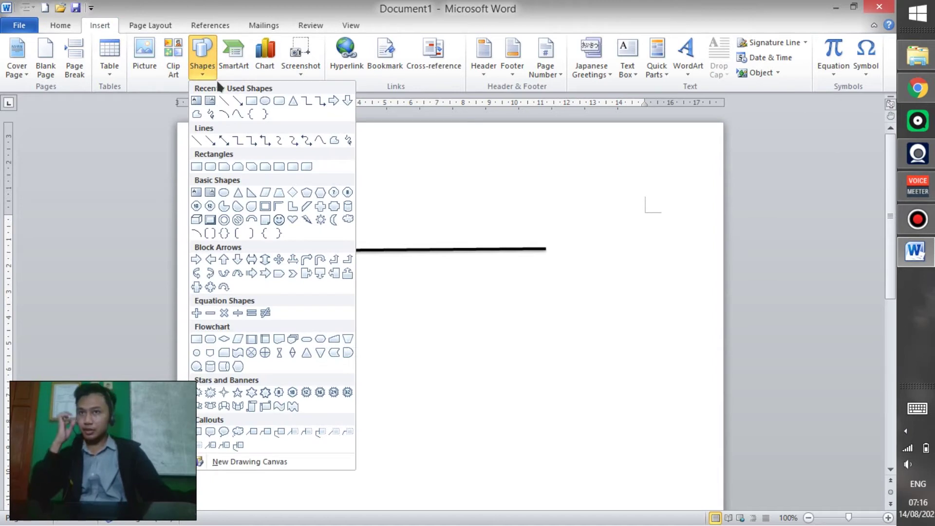
left_click(211, 142)
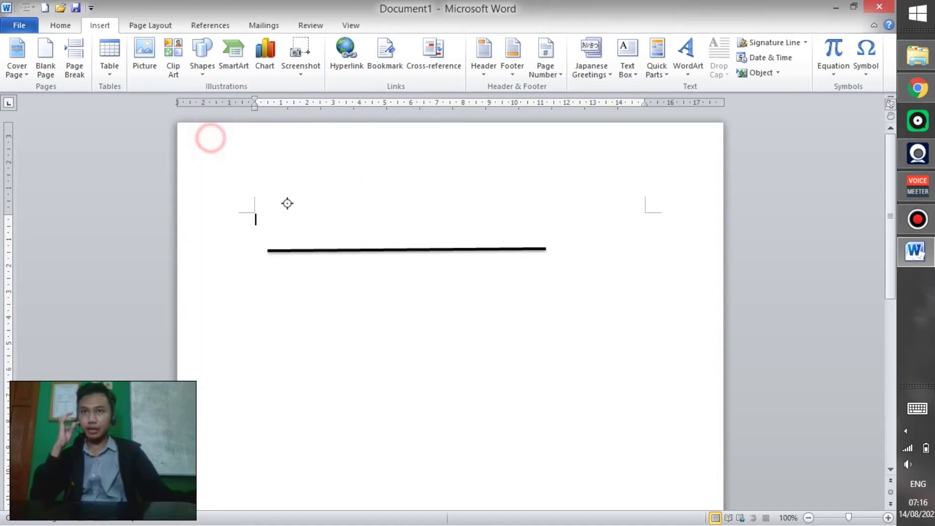
left_click_drag(270, 289, 546, 284)
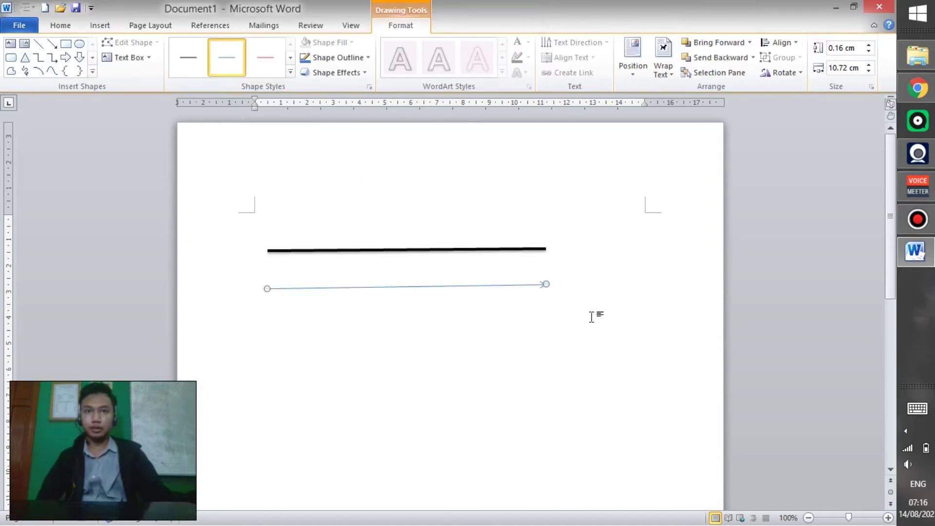
left_click(290, 72)
left_click(171, 131)
left_click(637, 287)
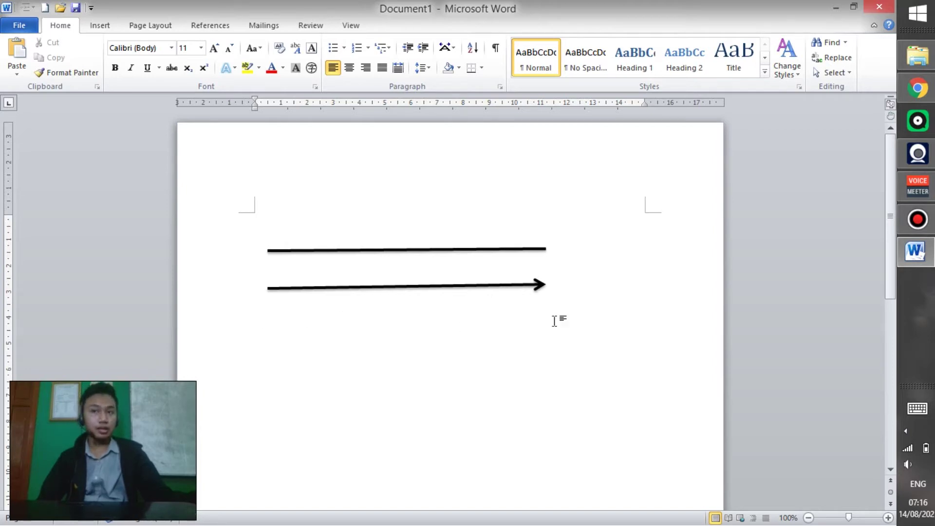
Step: Draw a double-headed arrow about 10.7 cm long below the single-headed arrow and apply the thick black shadowed style
left_click(111, 22)
left_click(202, 56)
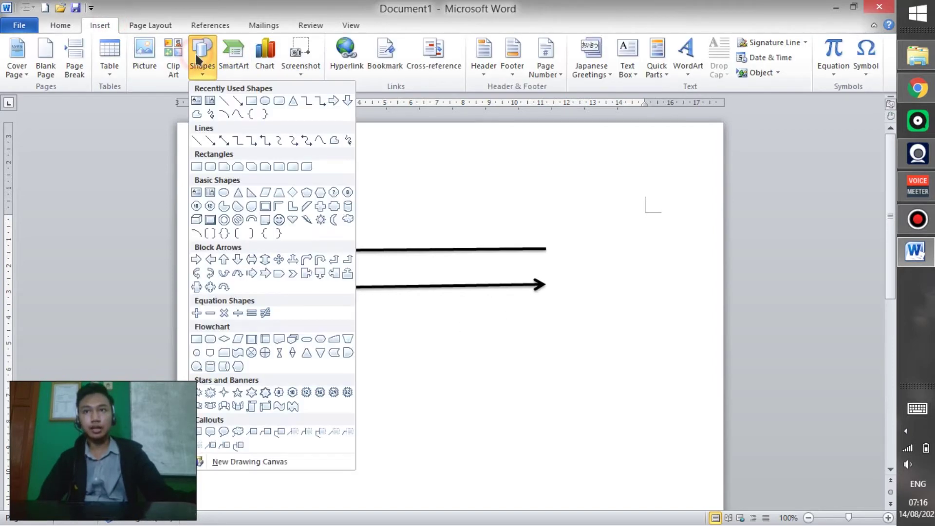
left_click(227, 142)
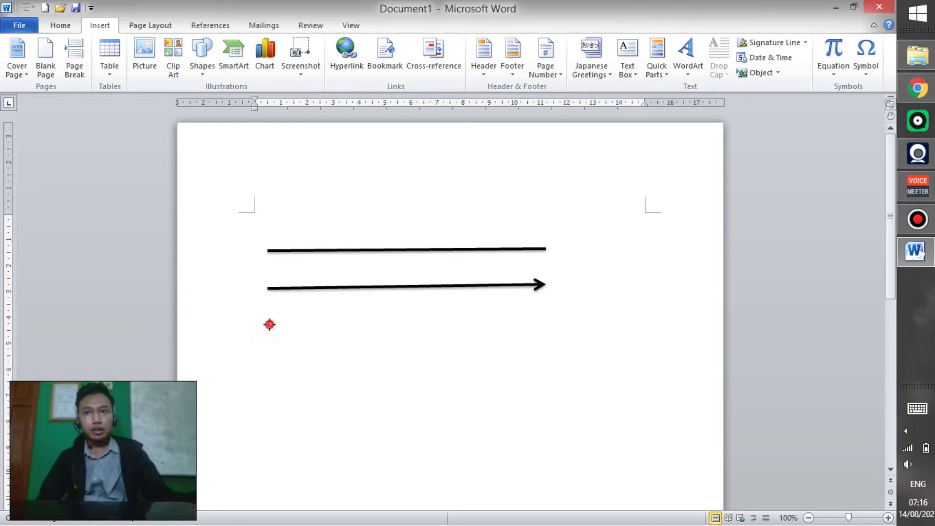
left_click_drag(269, 324, 546, 318)
left_click(291, 72)
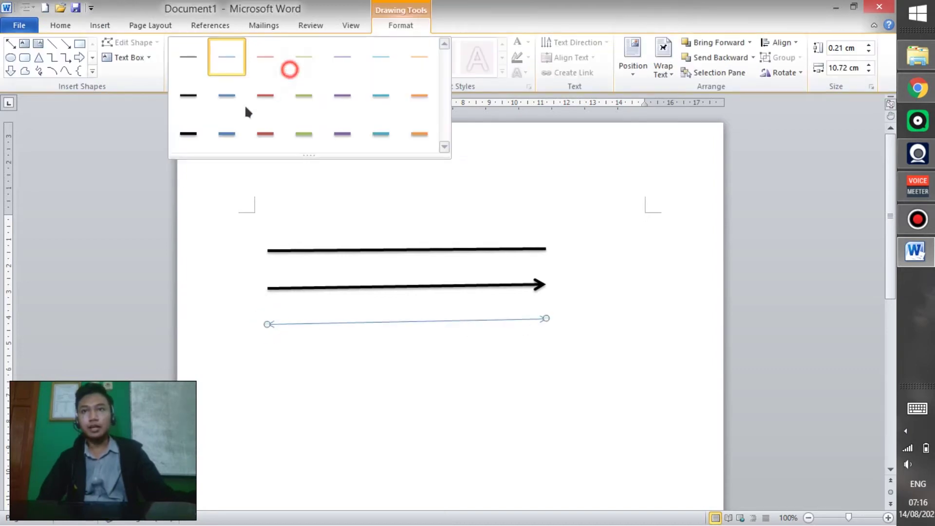
left_click(187, 135)
left_click(618, 257)
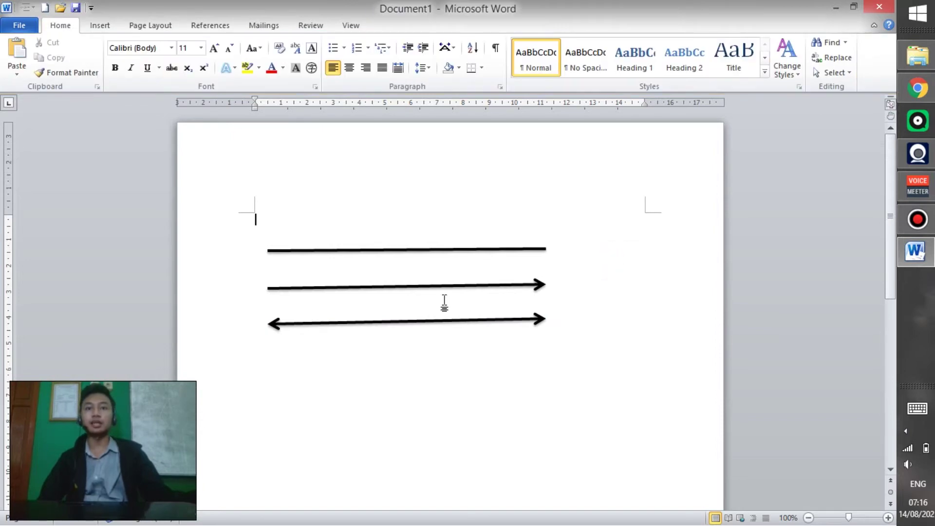
Step: Delete the straight line and both arrows so that the page is empty
left_click(100, 25)
left_click(211, 71)
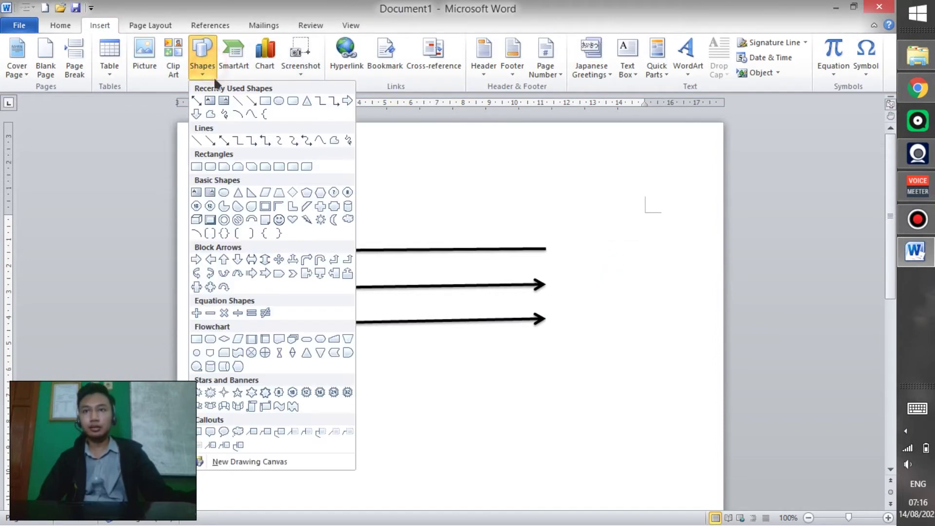
left_click(197, 167)
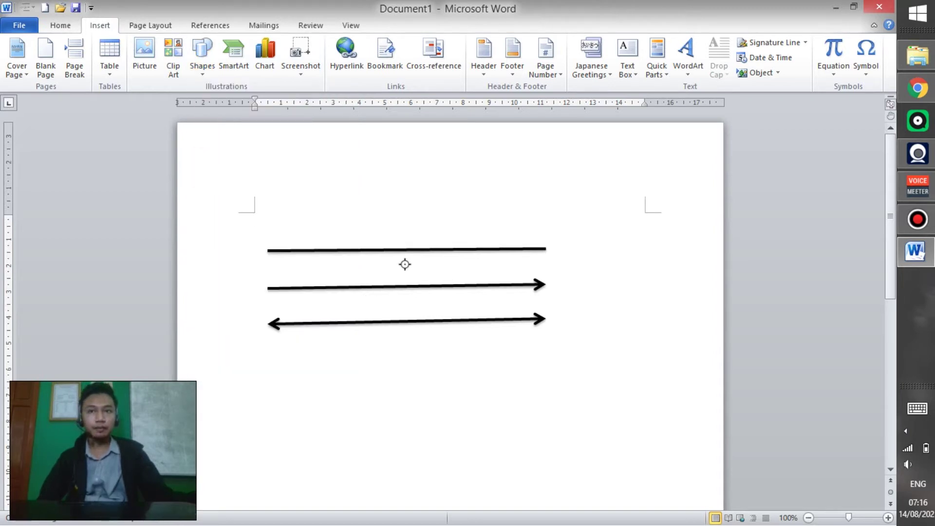
left_click(68, 27)
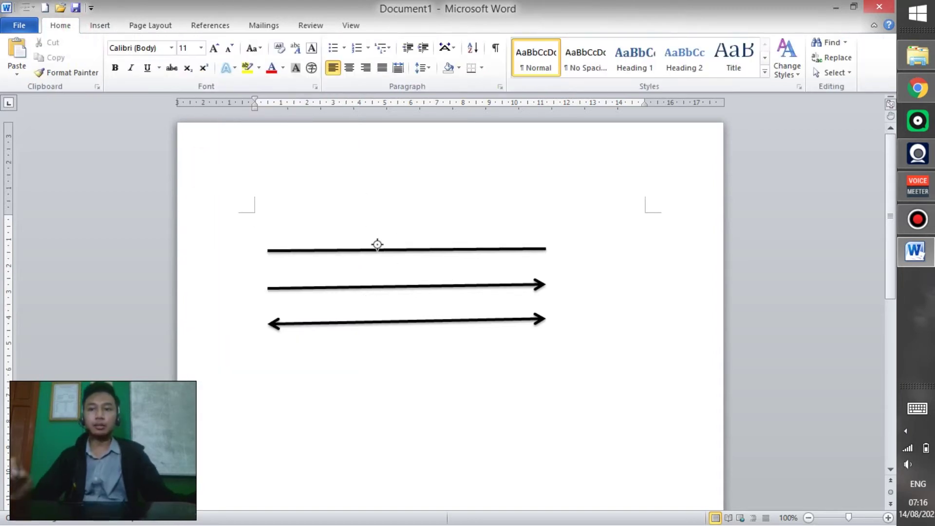
key("Delete")
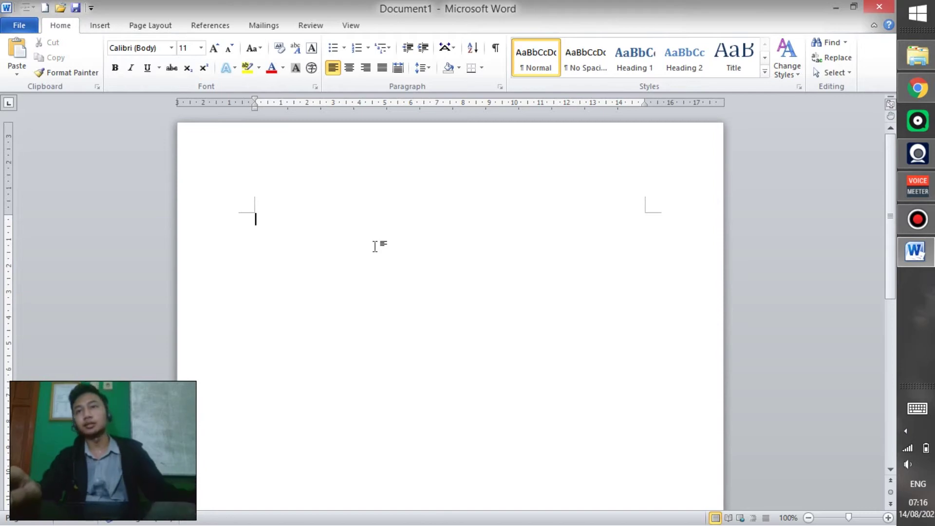
Step: Draw a square about 5.7 cm on each side near the middle of the page
left_click(99, 25)
left_click(201, 55)
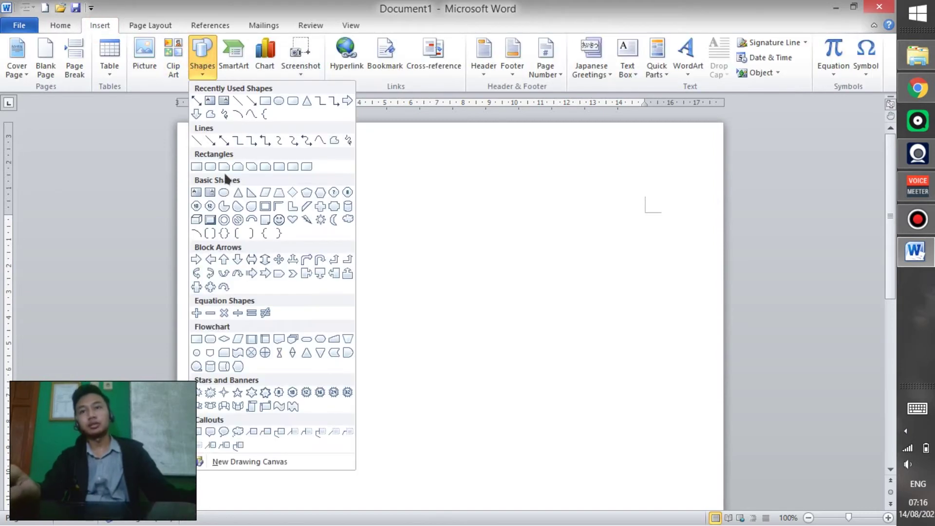
left_click(196, 168)
left_click_drag(338, 229, 485, 301)
left_click(526, 289)
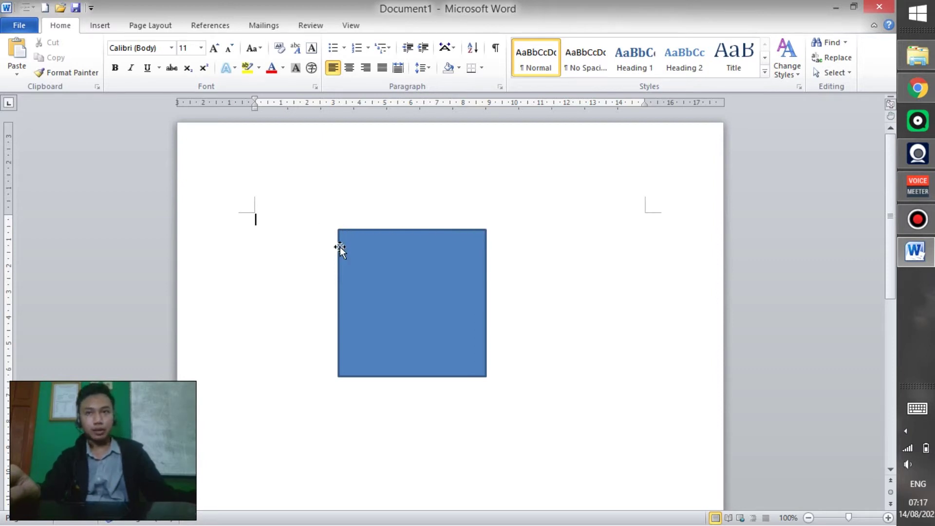
Step: Move the blue square toward the page's left margin and delete it
mouse_move(371, 326)
left_mouse_down()
mouse_move(340, 306)
mouse_move(314, 312)
mouse_move(328, 314)
left_mouse_up()
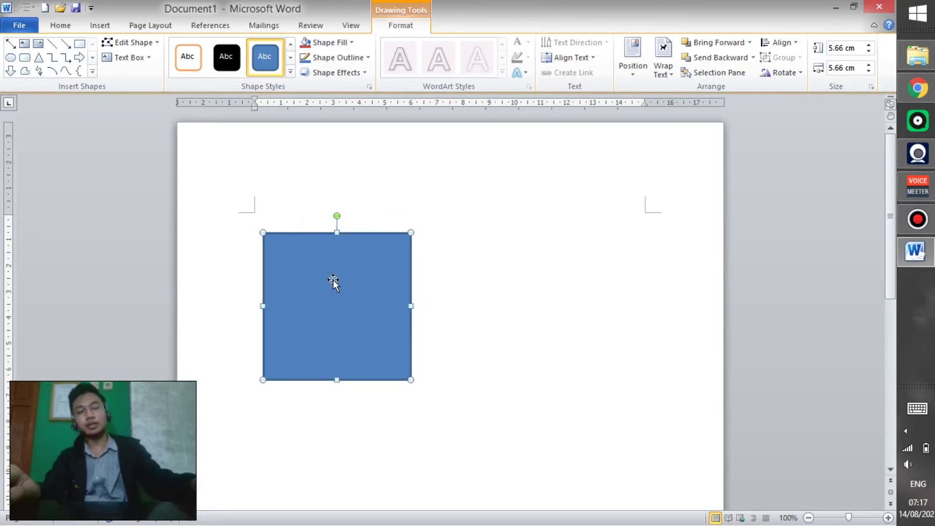
key("Delete")
Step: Draw a wide rectangle about 13.3 cm wide and 5.8 cm high across the page
left_click(100, 25)
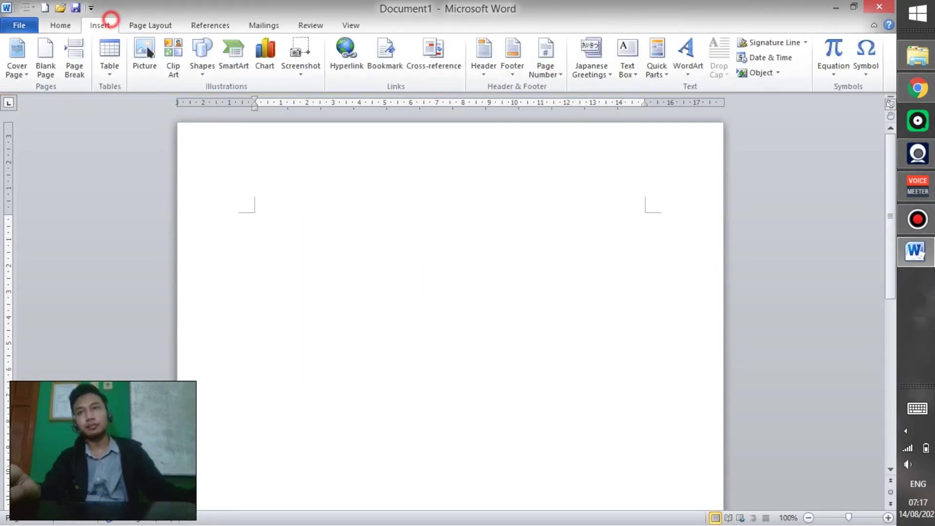
left_click(202, 56)
left_click(210, 167)
mouse_move(267, 242)
left_mouse_down()
mouse_move(610, 357)
mouse_move(612, 389)
left_mouse_up()
Step: Shift the wide rectangle slightly toward the page's left margin and delete it
mouse_move(507, 336)
left_mouse_down()
mouse_move(503, 316)
mouse_move(518, 349)
mouse_move(455, 345)
mouse_move(489, 337)
left_mouse_up()
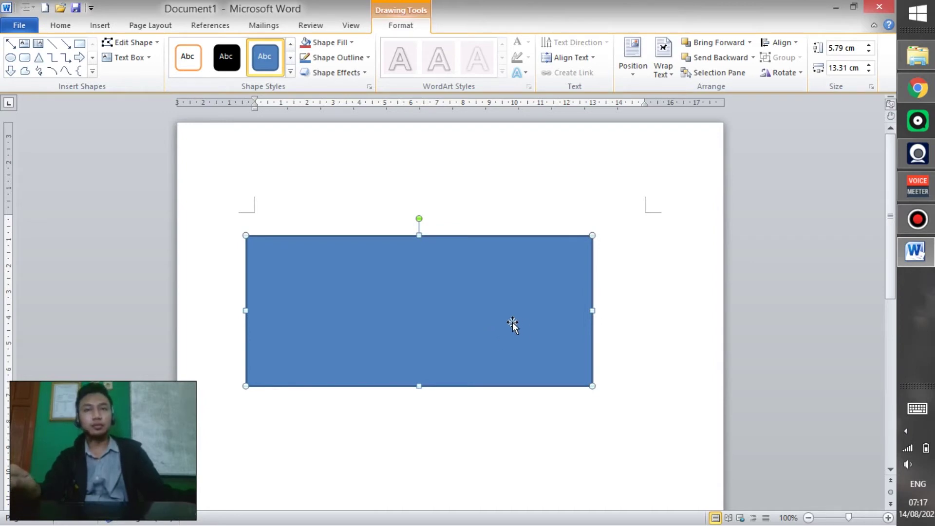
key("Delete")
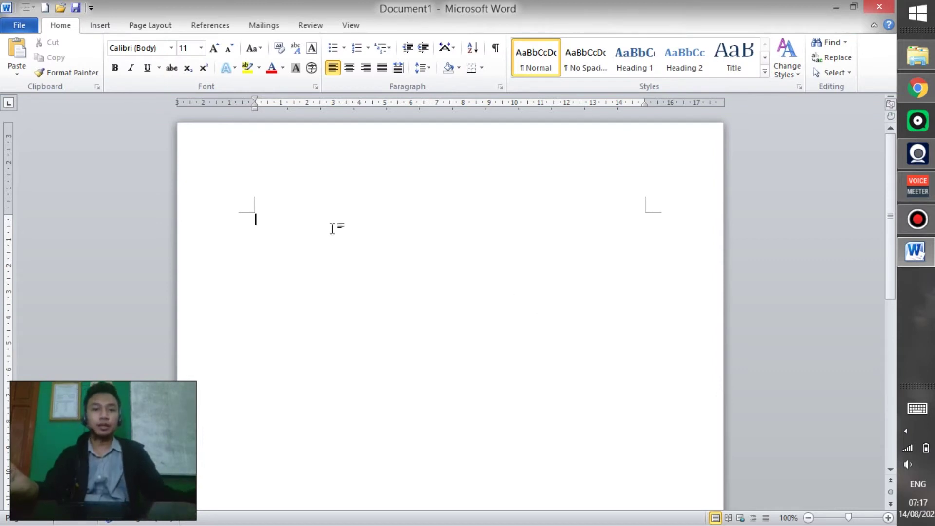
Step: Draw a rectangle about 5.6 cm wide and 4.4 cm high on the page, and delete it
left_click(89, 26)
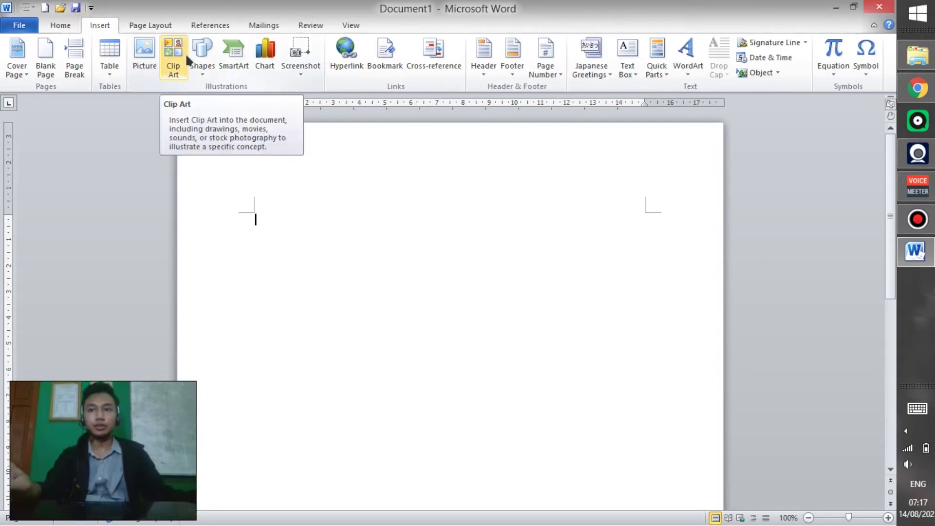
left_click(203, 56)
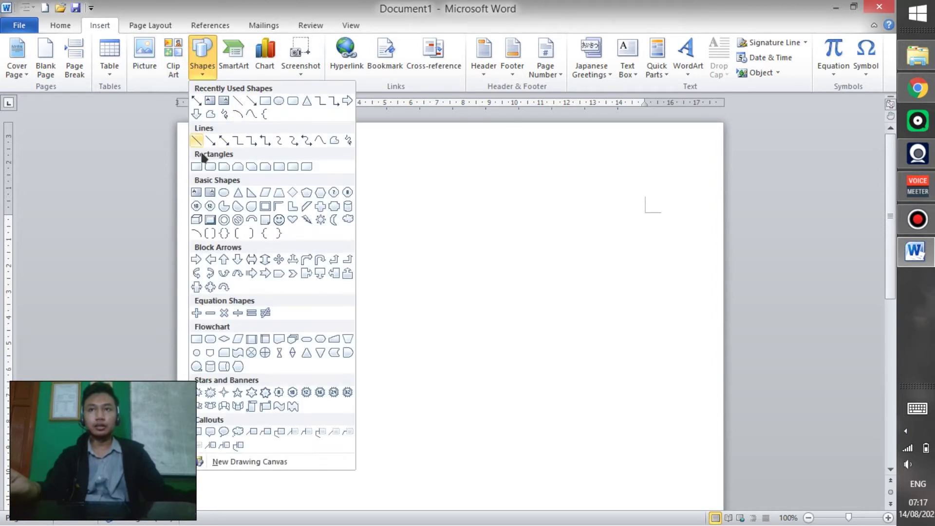
left_click(200, 162)
mouse_move(295, 223)
left_mouse_down()
mouse_move(397, 324)
mouse_move(584, 280)
mouse_move(495, 261)
mouse_move(505, 261)
mouse_move(266, 281)
mouse_move(464, 302)
mouse_move(451, 305)
mouse_move(572, 276)
mouse_move(506, 300)
mouse_move(489, 382)
mouse_move(559, 374)
mouse_move(386, 346)
mouse_move(442, 338)
left_mouse_up()
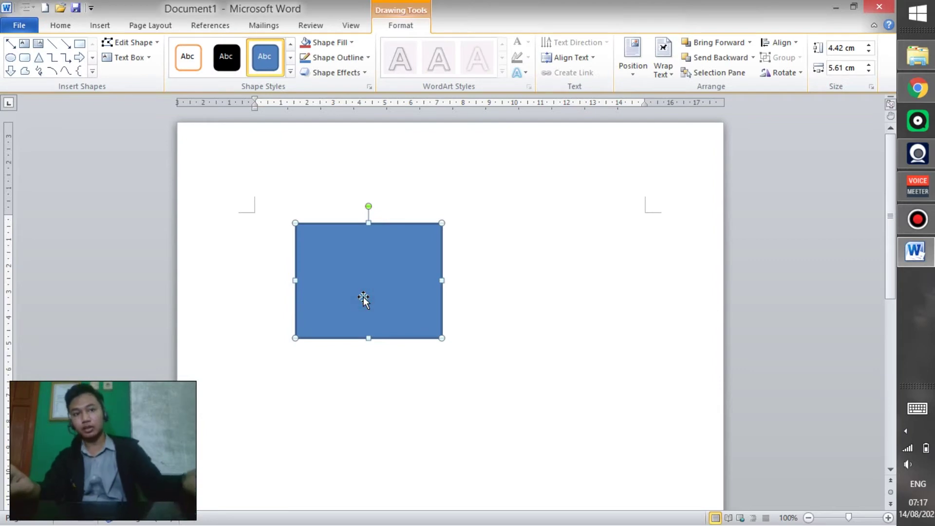
key("Delete")
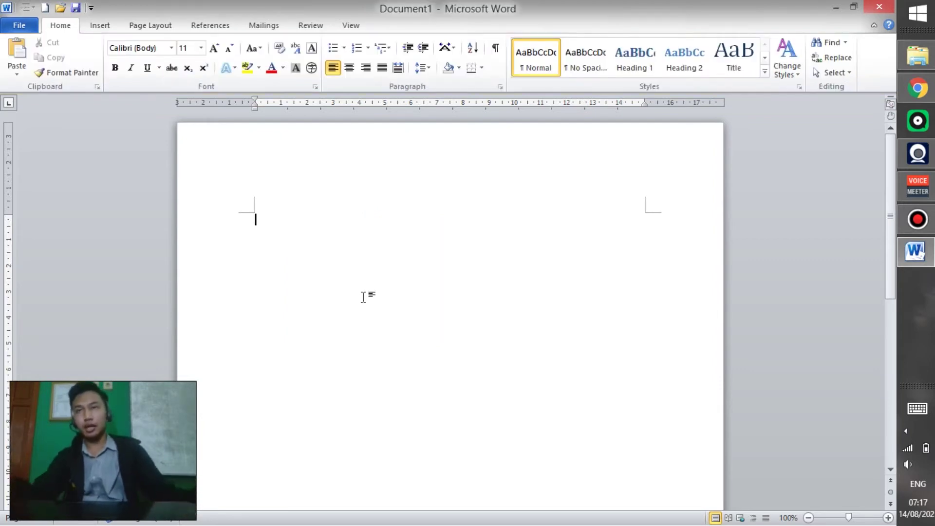
Step: Draw a rounded rectangle about 8.0 cm wide and 5.6 cm high, and move it slightly down and left on the page
left_click(105, 27)
left_click(192, 66)
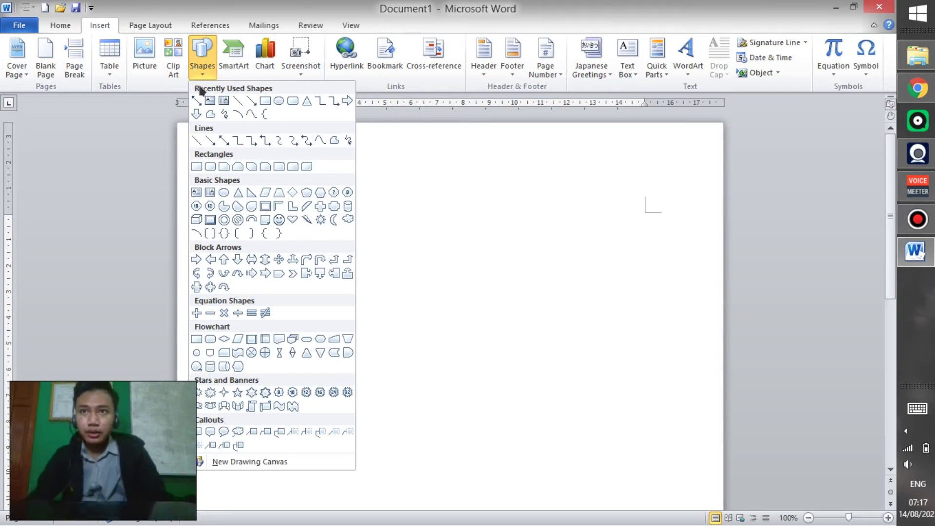
left_click(212, 166)
left_click_drag(303, 234, 516, 385)
left_click_drag(445, 309, 432, 325)
left_click(547, 290)
left_click(384, 305)
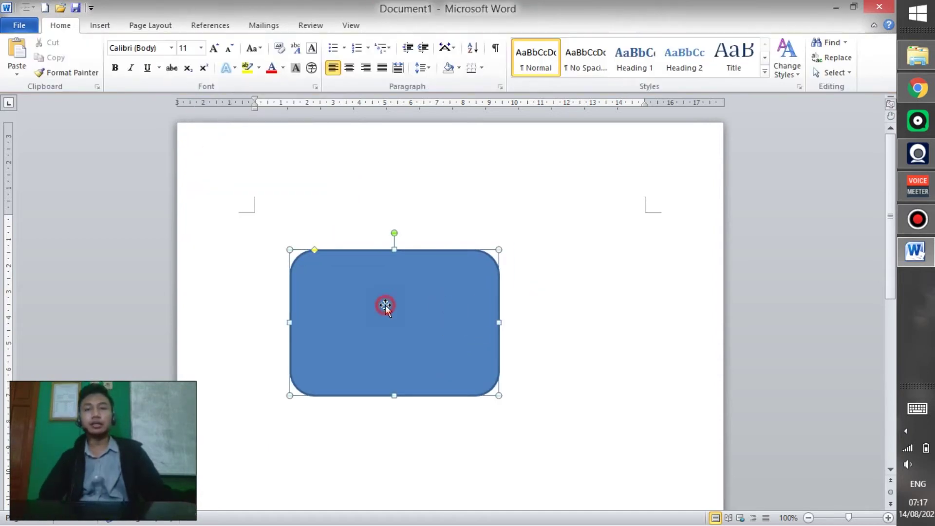
left_click(554, 280)
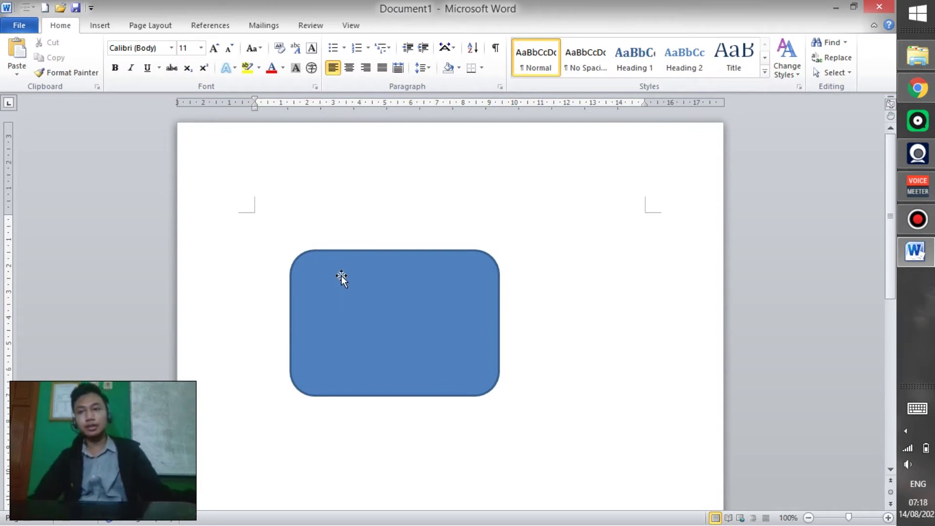
Step: Adjust the rounded rectangle's corners to a larger rounding, and delete the shape
left_click(341, 276)
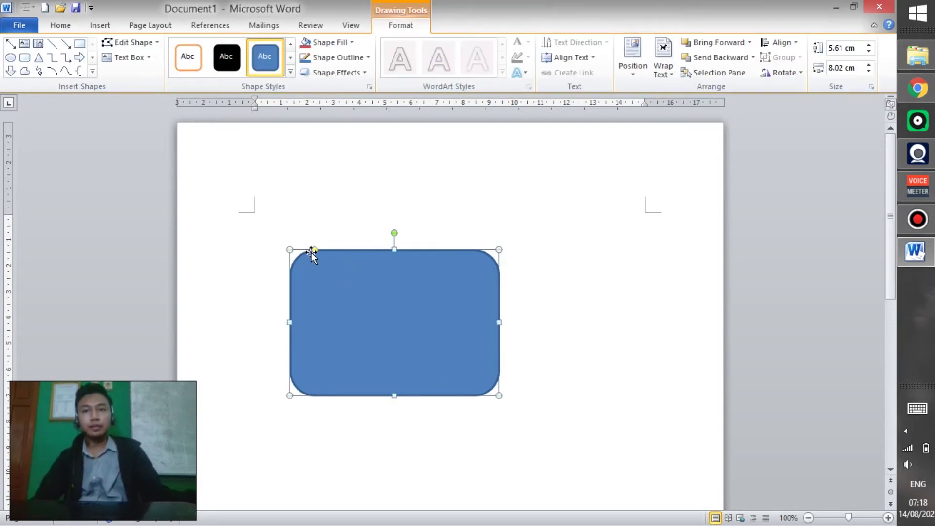
left_click_drag(313, 252, 300, 253)
left_click_drag(380, 253, 330, 251)
left_click(612, 253)
left_click(417, 282)
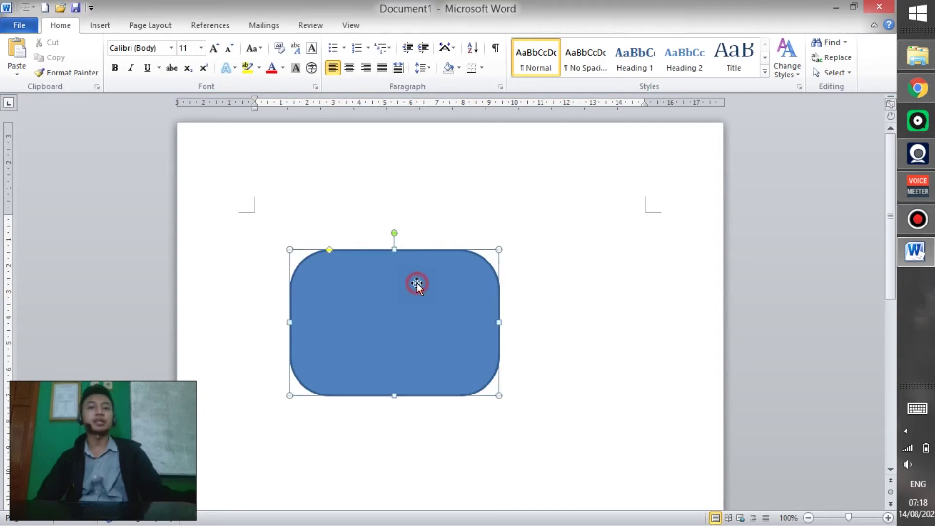
key("Delete")
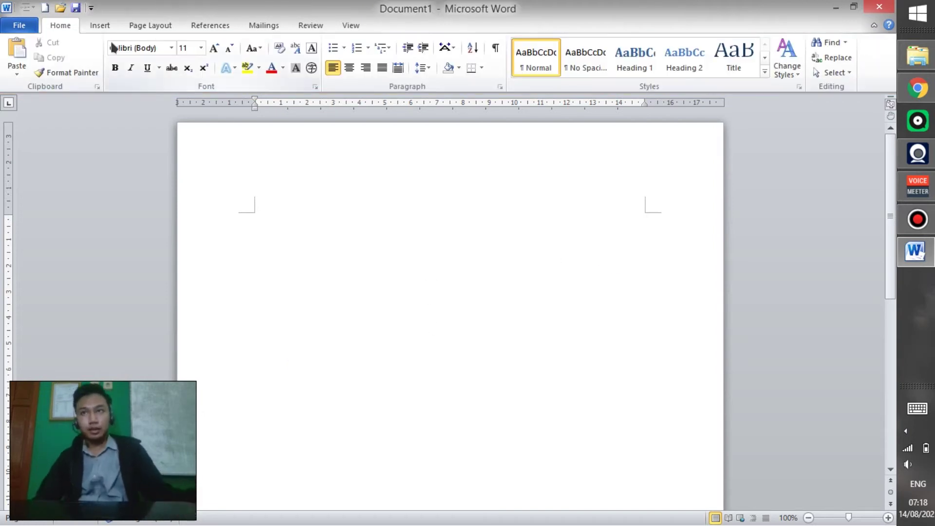
Step: Draw a smiley face about 7.7 cm wide and 7.6 cm high on the page, and delete it
left_click(100, 25)
left_click(201, 68)
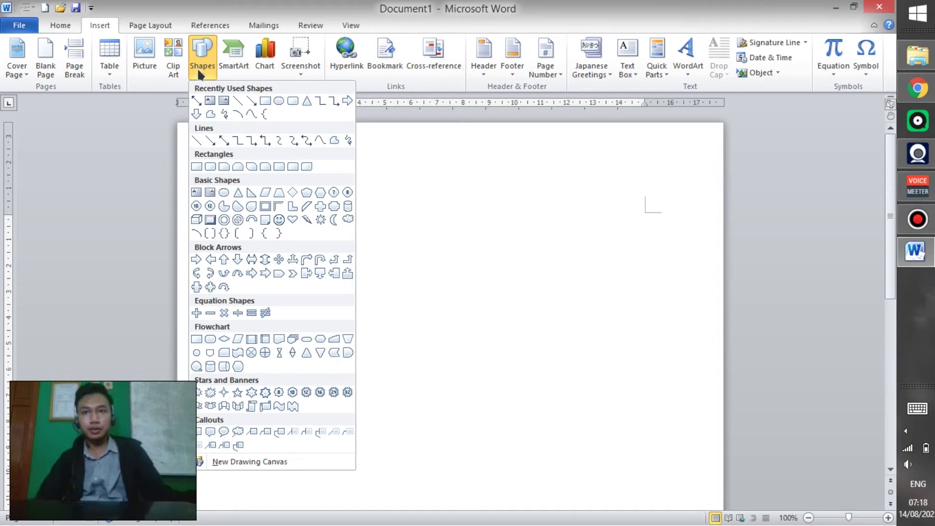
left_click(283, 220)
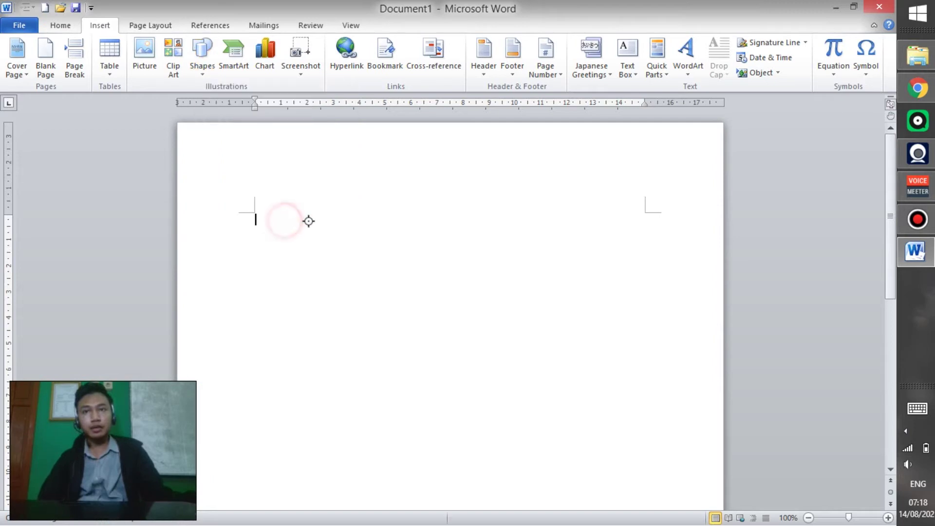
mouse_move(314, 255)
left_mouse_down()
mouse_move(434, 373)
mouse_move(422, 396)
mouse_move(469, 401)
mouse_move(462, 406)
left_mouse_up()
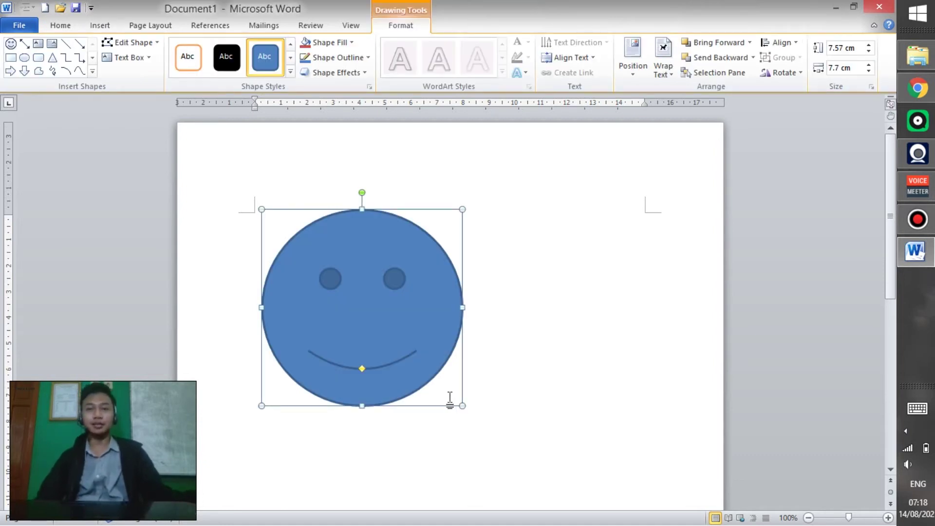
left_click(515, 316)
left_click(463, 328)
left_click(559, 335)
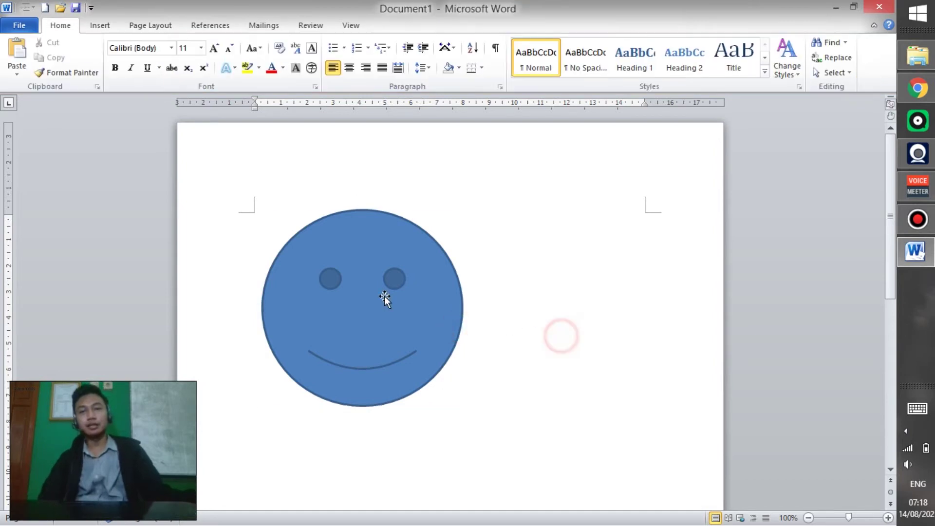
left_click(381, 326)
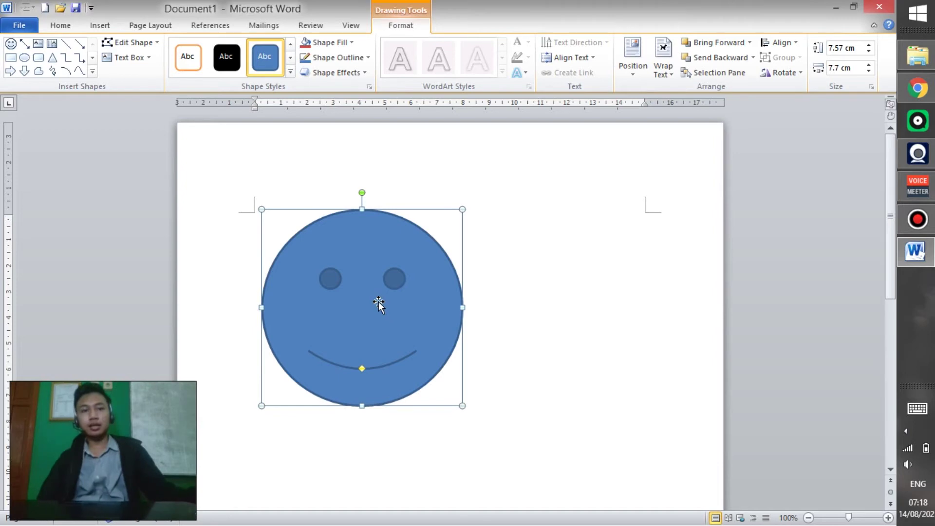
key("Delete")
Step: Draw a multiplication sign about 6.3 cm wide and 7.0 cm high, and move it slightly down toward the page's left margin
left_click(98, 26)
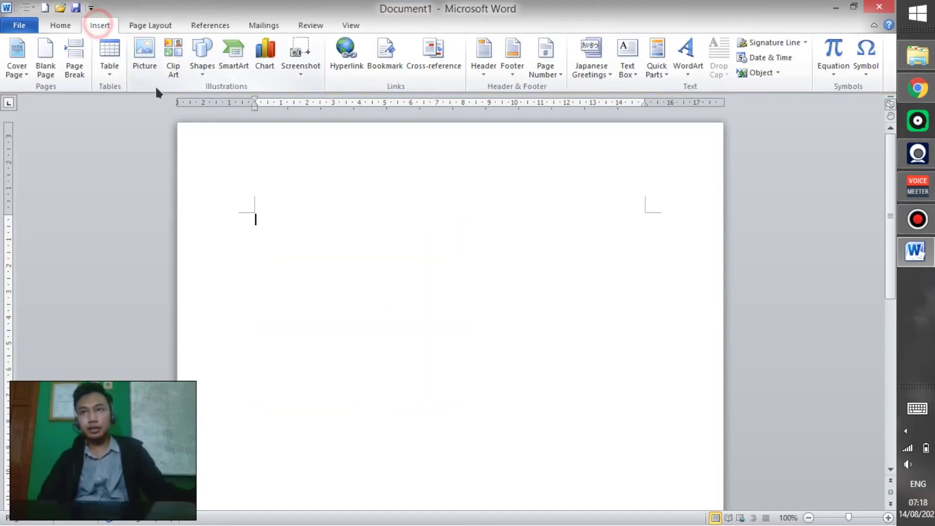
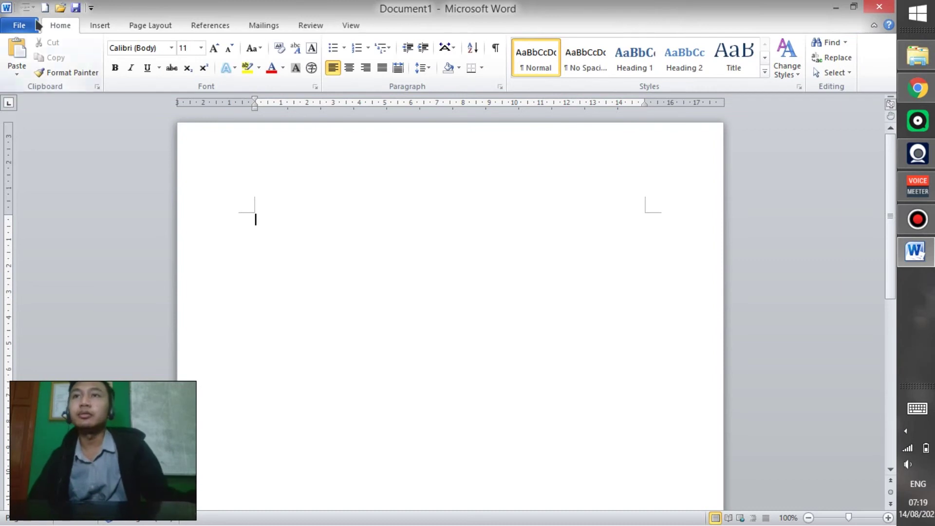
left_click(103, 26)
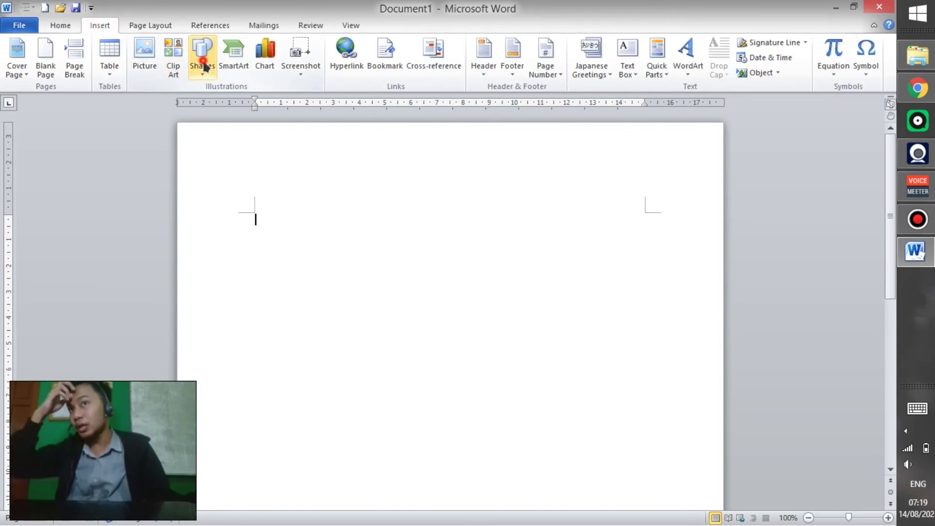
left_click(203, 62)
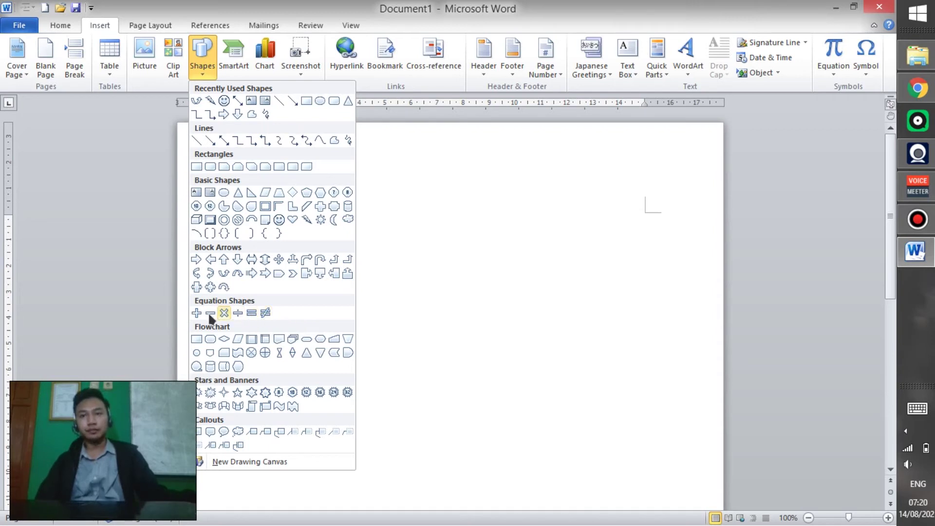
left_click(224, 312)
mouse_move(286, 194)
left_mouse_down()
mouse_move(487, 359)
mouse_move(512, 344)
mouse_move(480, 378)
mouse_move(432, 375)
mouse_move(492, 324)
mouse_move(468, 333)
mouse_move(459, 370)
mouse_move(428, 393)
mouse_move(512, 318)
left_mouse_up()
left_click(371, 265)
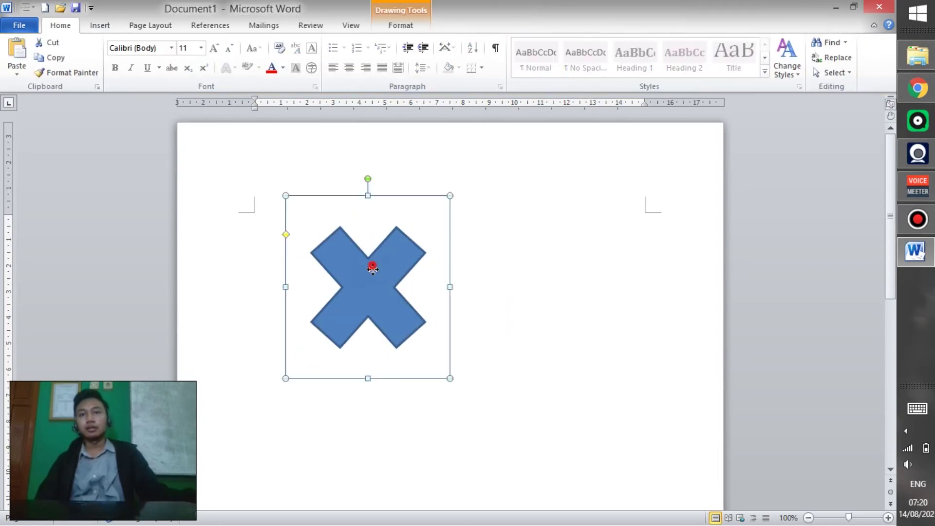
left_click_drag(372, 265, 335, 312)
Step: Apply the light grey gradient shape style with a black outline to the multiplication sign
left_click(410, 24)
left_click(288, 73)
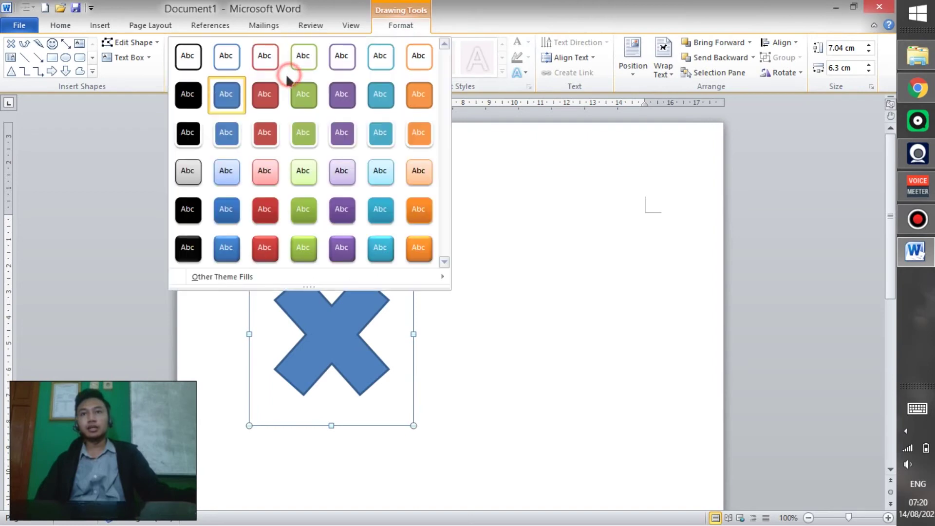
left_click(194, 182)
left_click(457, 264)
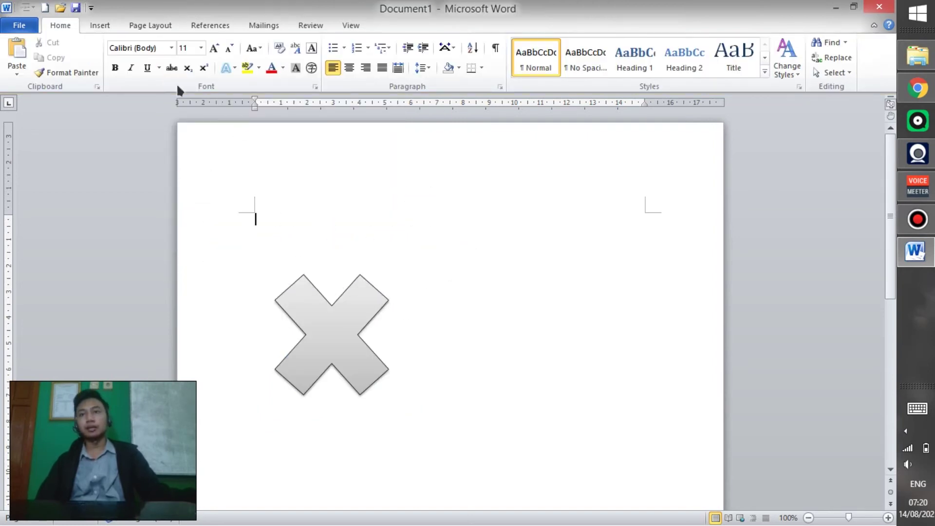
Step: Draw an equals sign about 6.8 cm wide and 4.7 cm high beside the multiplication sign, and move it slightly down
left_click(99, 25)
left_click(202, 56)
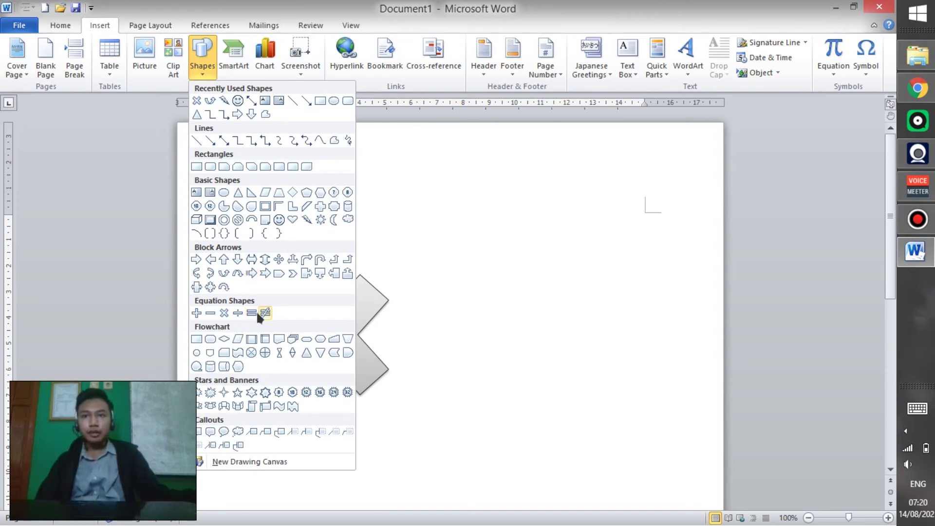
left_click(254, 311)
left_click_drag(420, 251, 597, 372)
left_click_drag(543, 337, 543, 357)
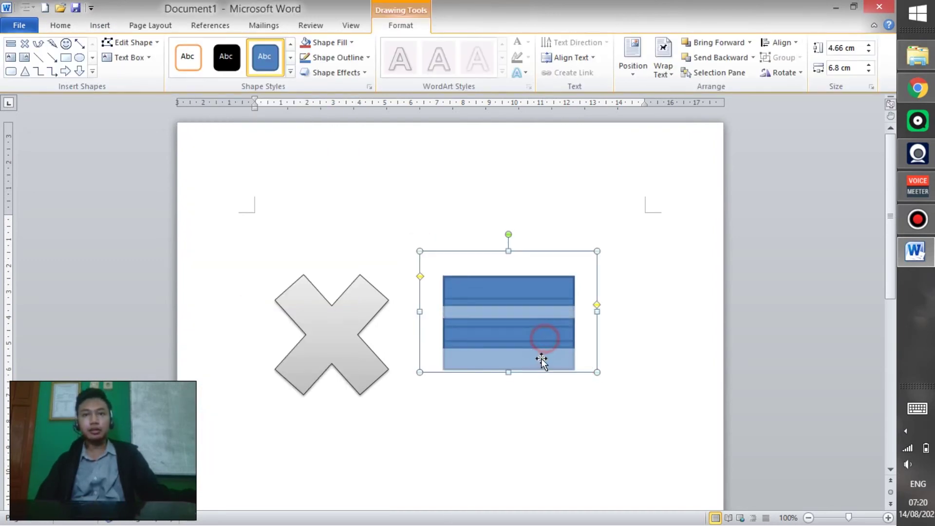
Step: Give the equals sign the same light grey gradient shape style as the multiplication sign
left_click(292, 73)
left_click(189, 178)
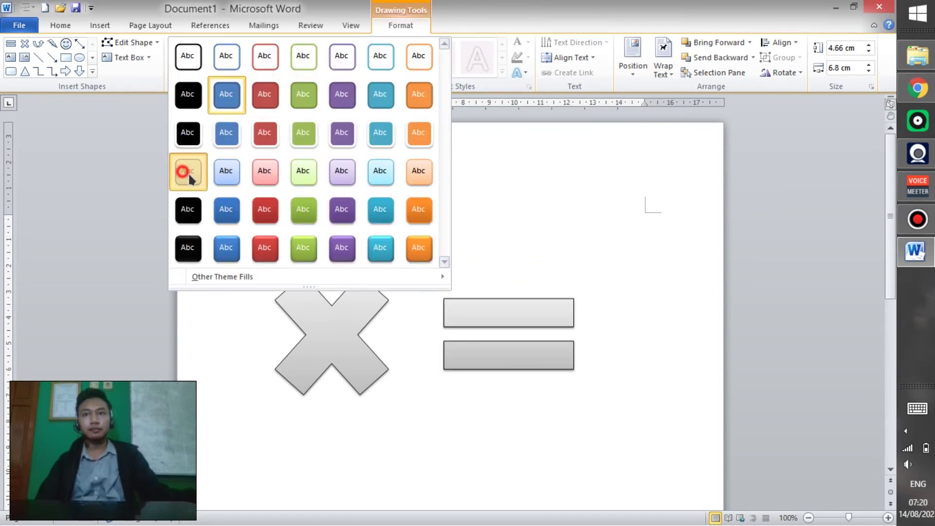
left_click(553, 229)
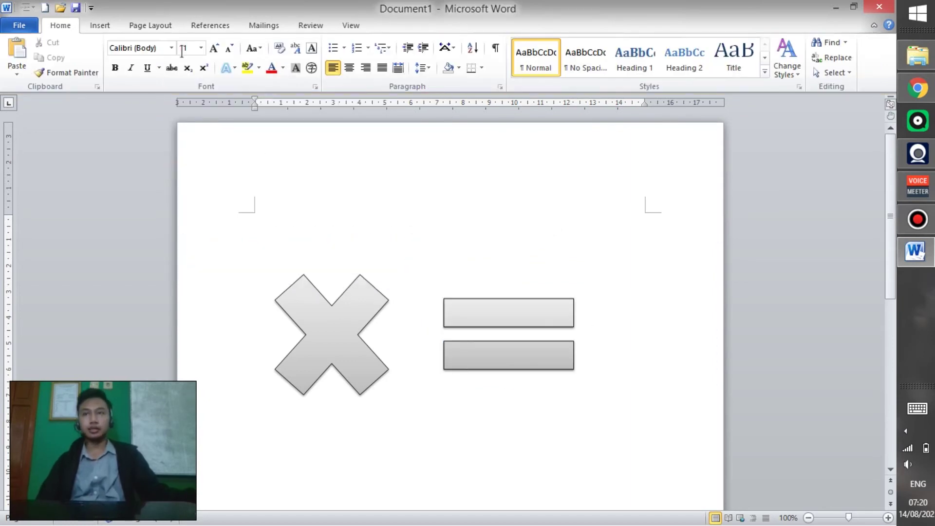
left_click(101, 25)
left_click(206, 58)
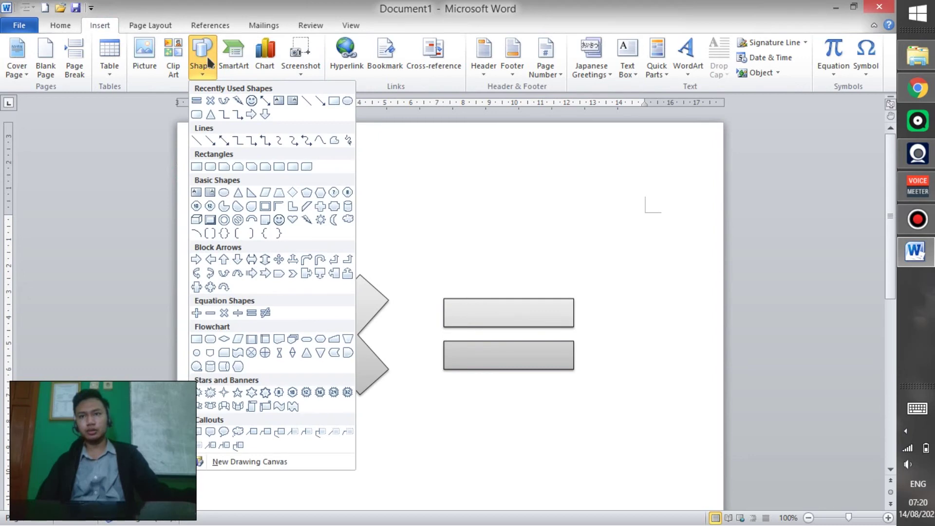
left_click(206, 56)
left_click(205, 59)
left_click(204, 60)
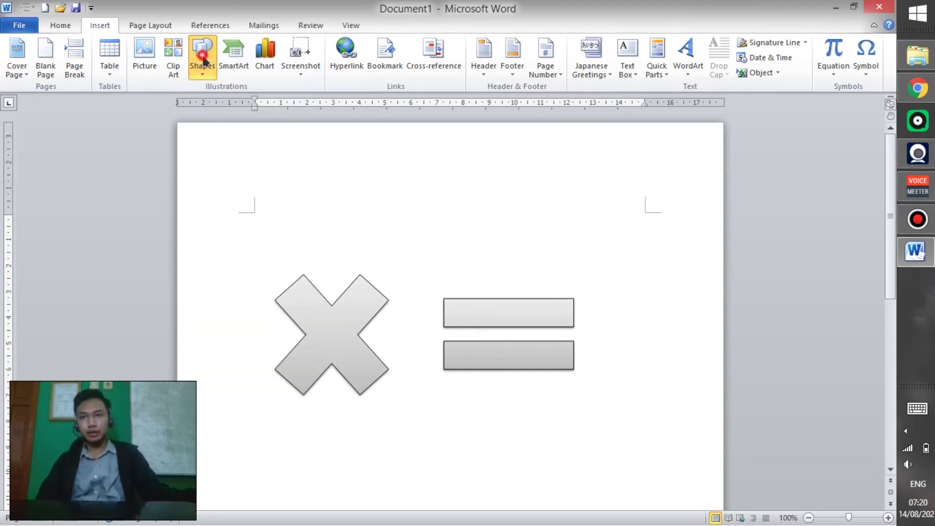
Step: Delete the multiplication sign and the equals sign from the page
left_click(303, 307)
key("Delete")
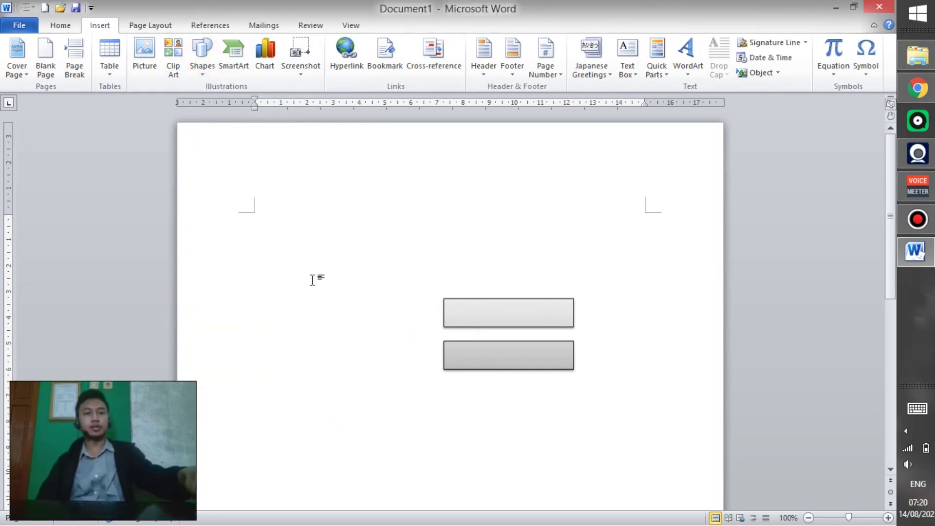
left_click(480, 315)
key("Delete")
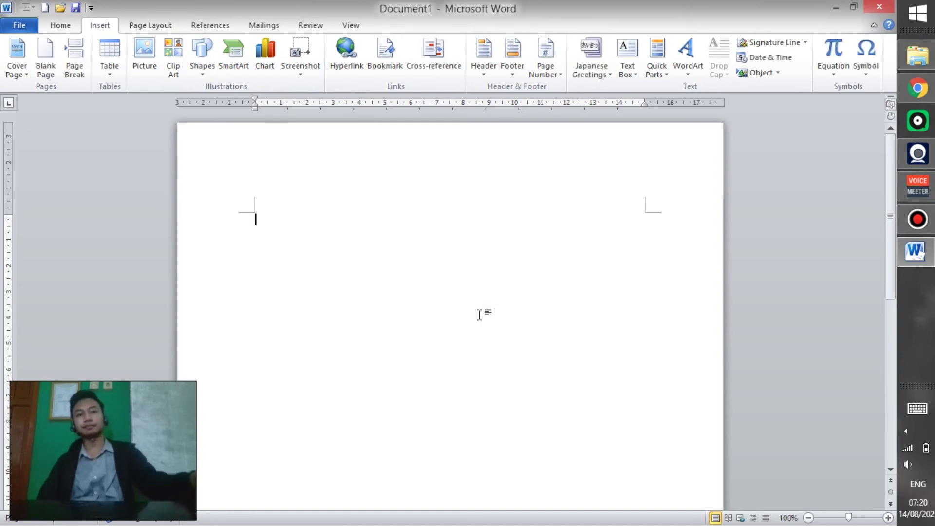
Step: Draw a flowchart connector circle about 3.6 cm wide and 3.2 cm high, shift it slightly down, and delete it
left_click(199, 60)
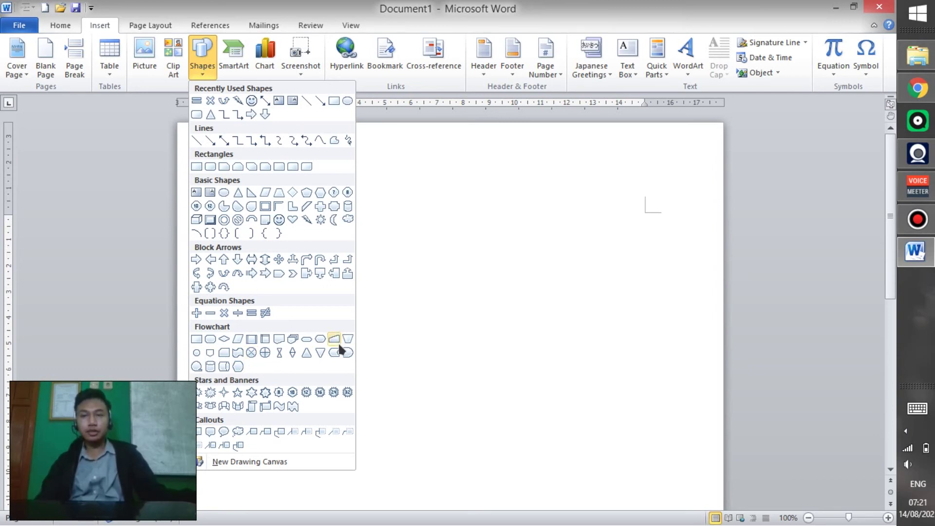
left_click(196, 353)
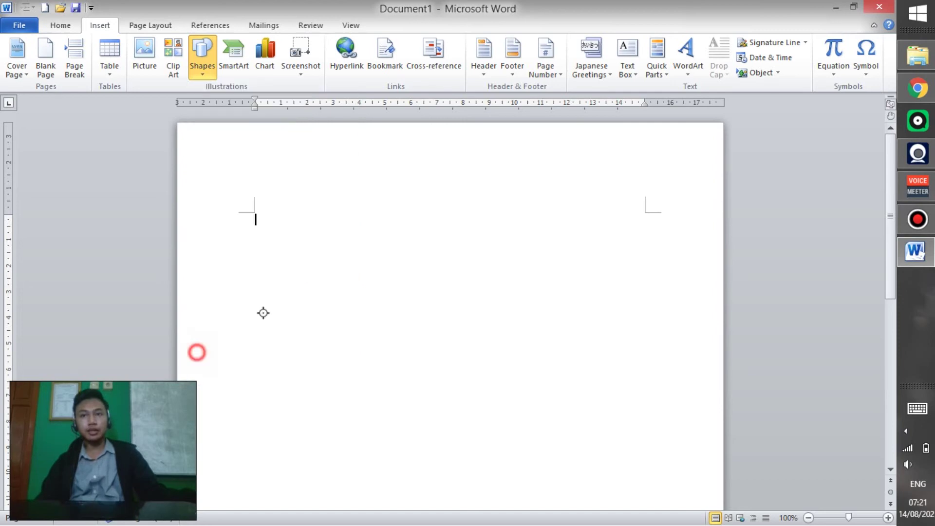
left_click_drag(359, 182, 453, 265)
left_click_drag(424, 227, 424, 239)
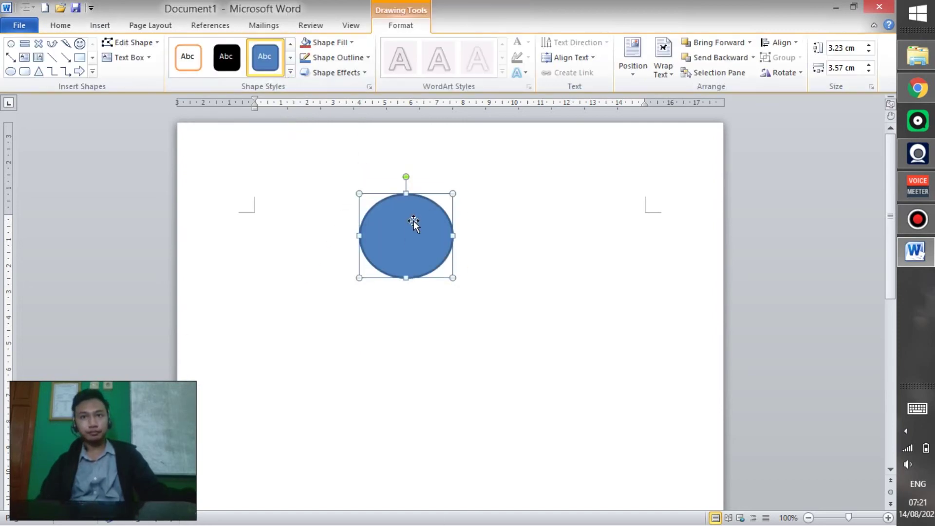
key("Delete")
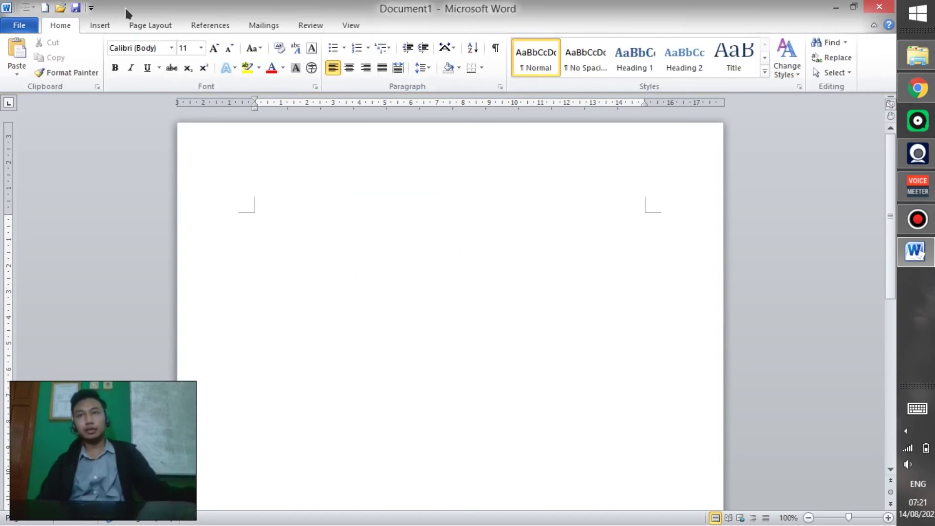
Step: Draw a jagged explosion shape in the middle of the page, and delete it
left_click(100, 26)
left_click(203, 57)
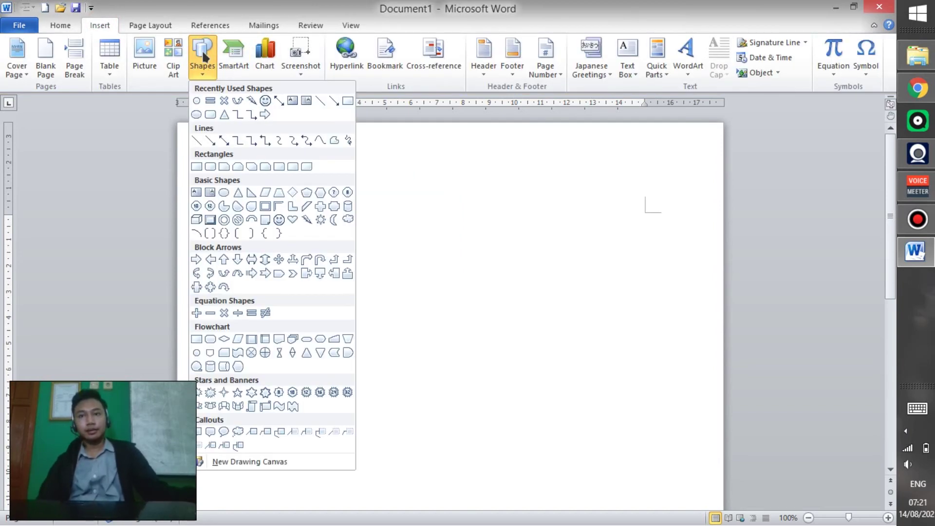
left_click(199, 391)
left_click_drag(365, 227, 515, 383)
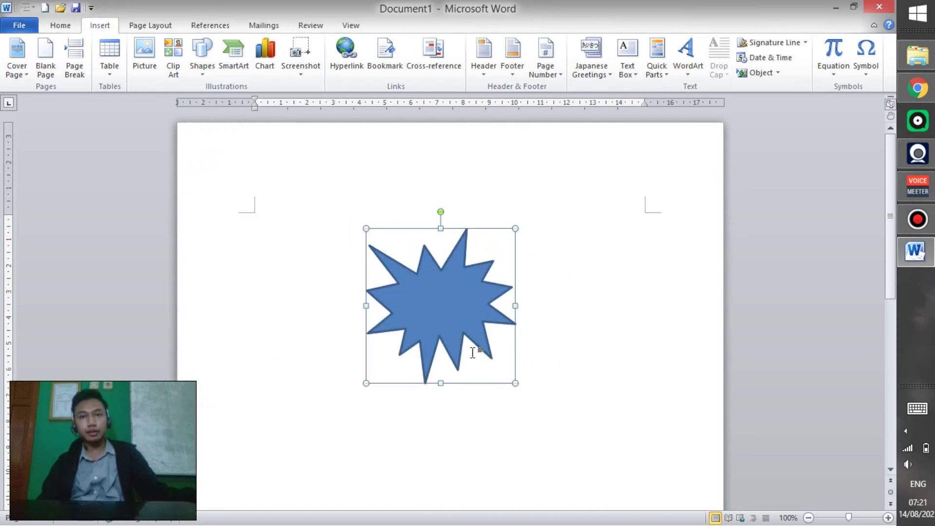
key("Delete")
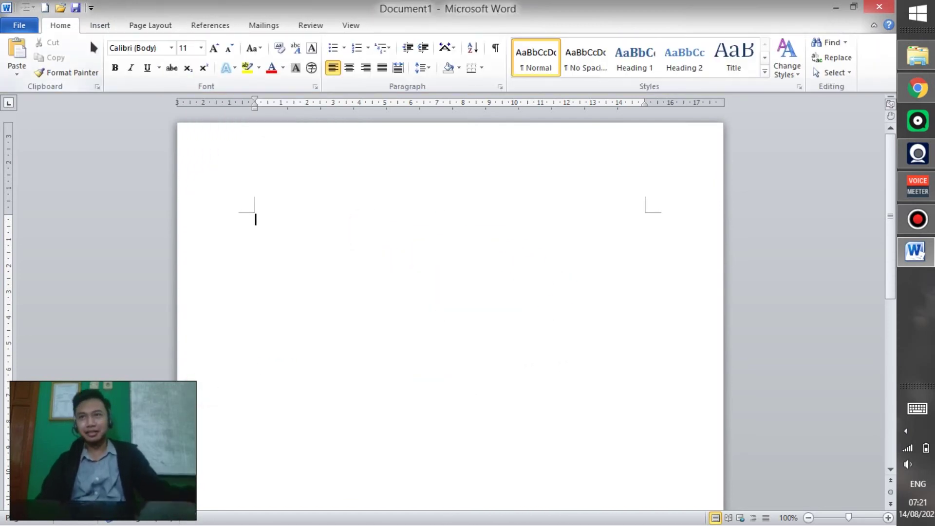
Step: Draw a five-point star about 6.7 cm wide and 6.5 cm high, and move it slightly up and right on the page
left_click(100, 26)
left_click(203, 56)
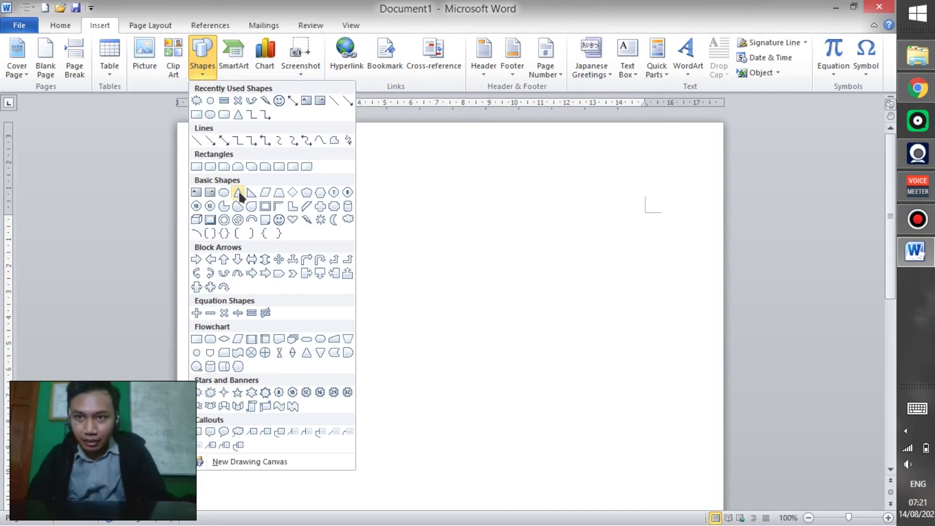
left_click(237, 393)
left_click_drag(320, 236, 494, 405)
left_click_drag(435, 328, 444, 311)
Step: Apply the light orange gradient shape style to the star, and delete the star
left_click(292, 73)
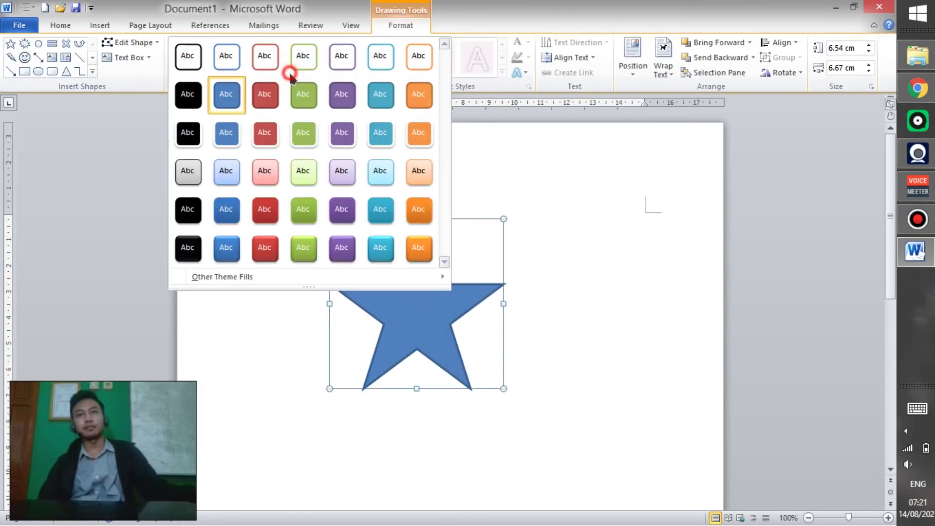
left_click(418, 170)
left_click(579, 271)
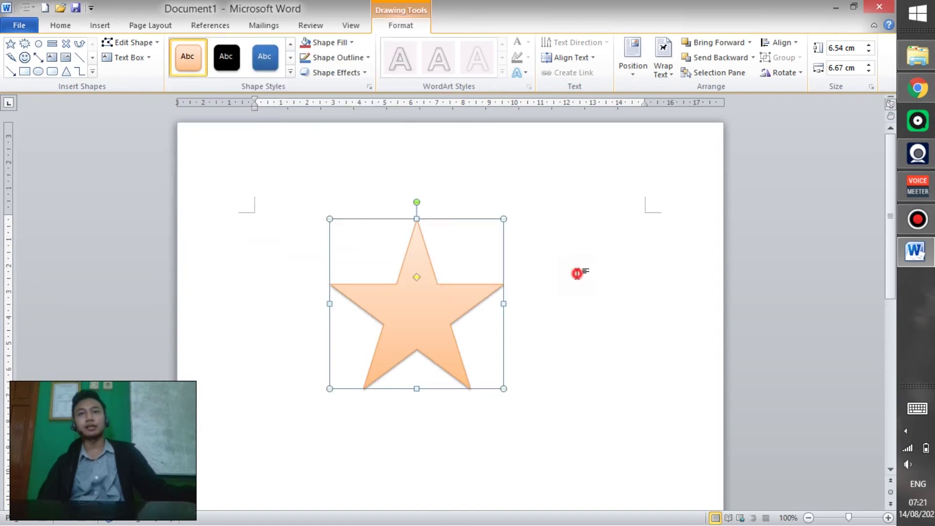
left_click(415, 317)
key("Delete")
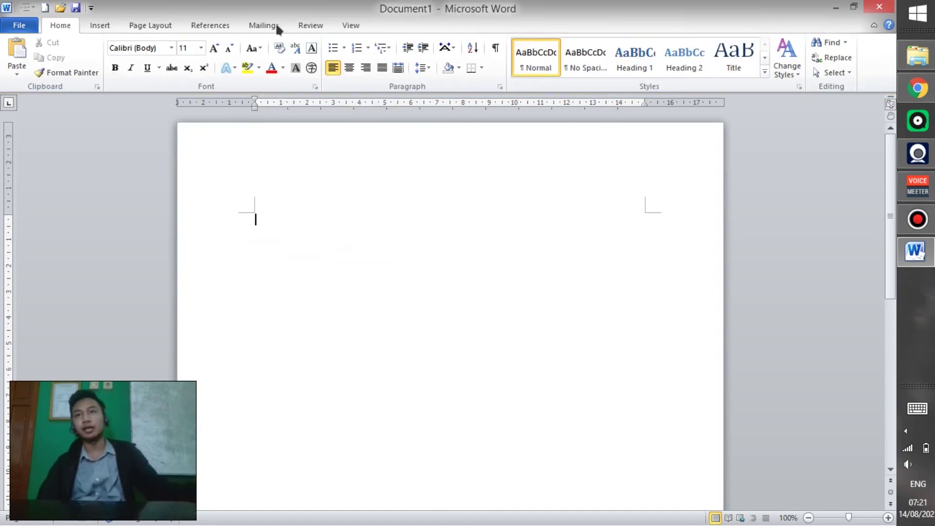
Step: Draw a rounded rectangular callout about 7.1 cm wide and 4.9 cm high near the top of the page
left_click(97, 27)
left_click(203, 64)
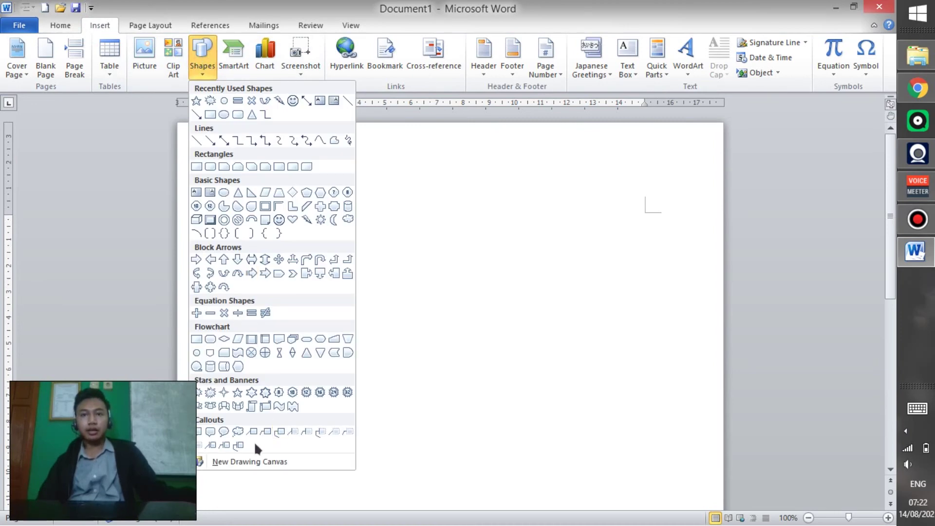
left_click(211, 433)
left_click_drag(278, 198, 442, 325)
mouse_move(472, 361)
left_mouse_down()
mouse_move(493, 342)
mouse_move(472, 309)
mouse_move(463, 325)
left_mouse_up()
left_click(336, 382)
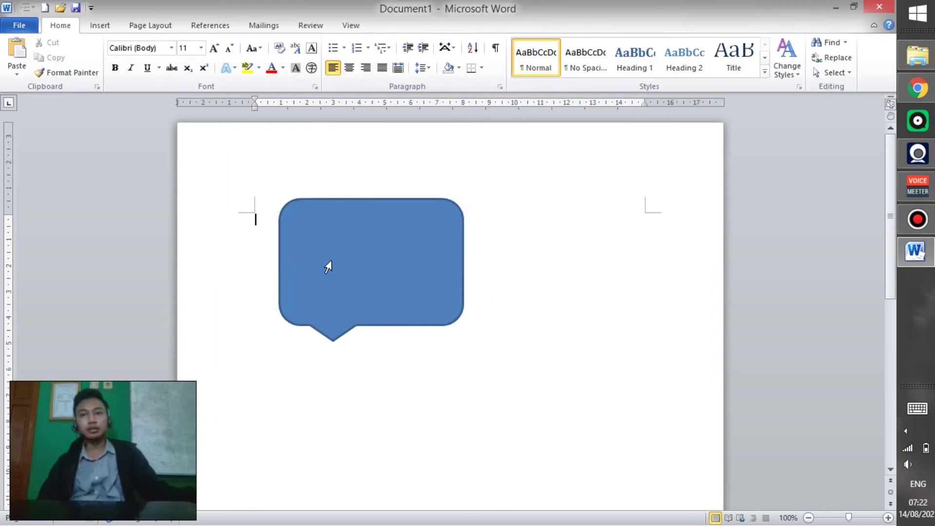
left_click(388, 250)
left_click(312, 200)
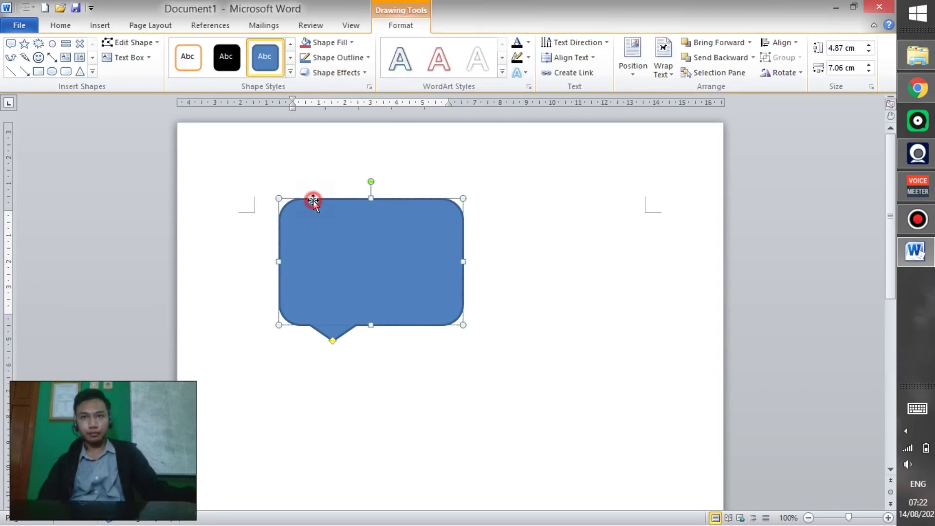
left_click(587, 302)
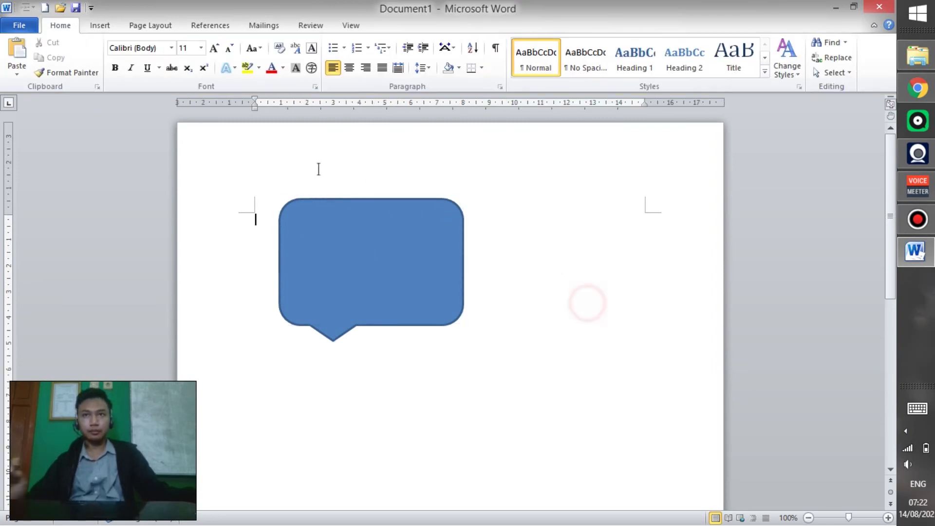
Step: Change the page orientation of the document to landscape
left_click(128, 30)
left_click(181, 56)
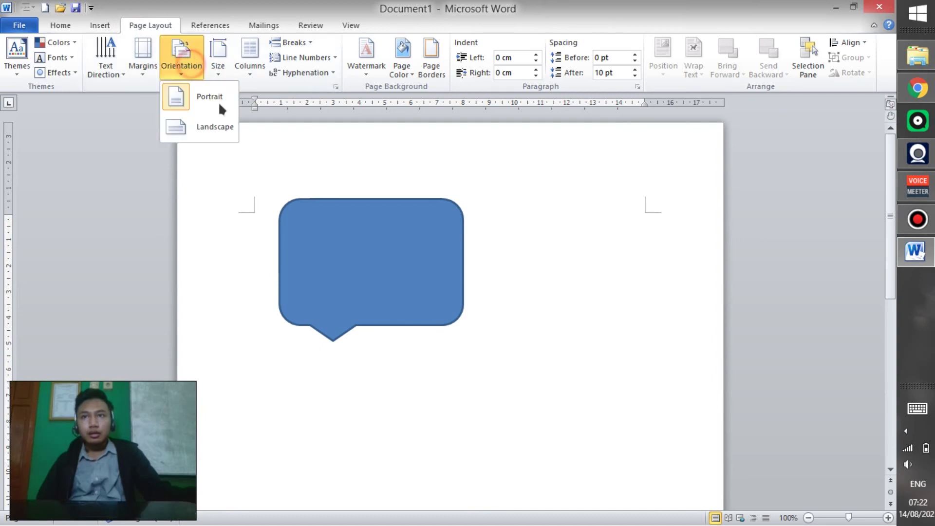
left_click(210, 122)
Step: Move the callout down and left into the page's left margin, and apply the light grey gradient shape style with a black outline
left_click(265, 225)
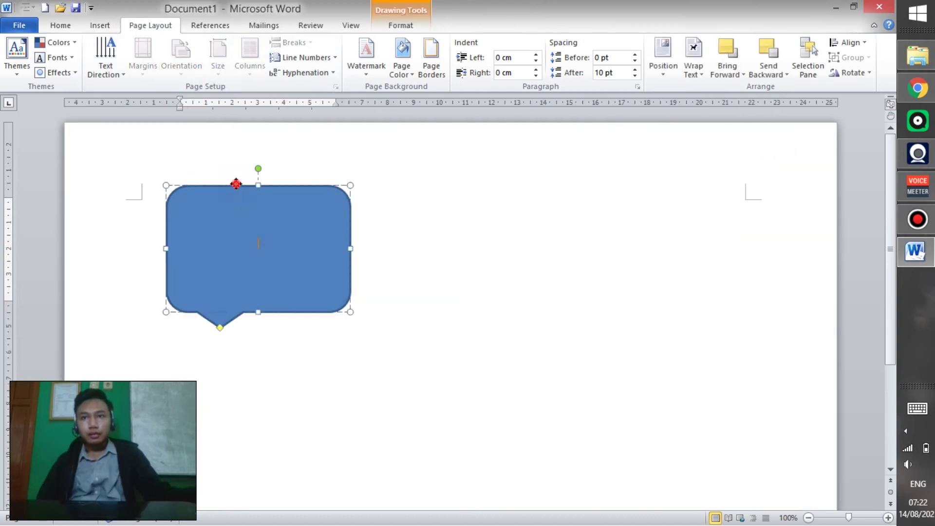
left_click_drag(236, 184, 150, 220)
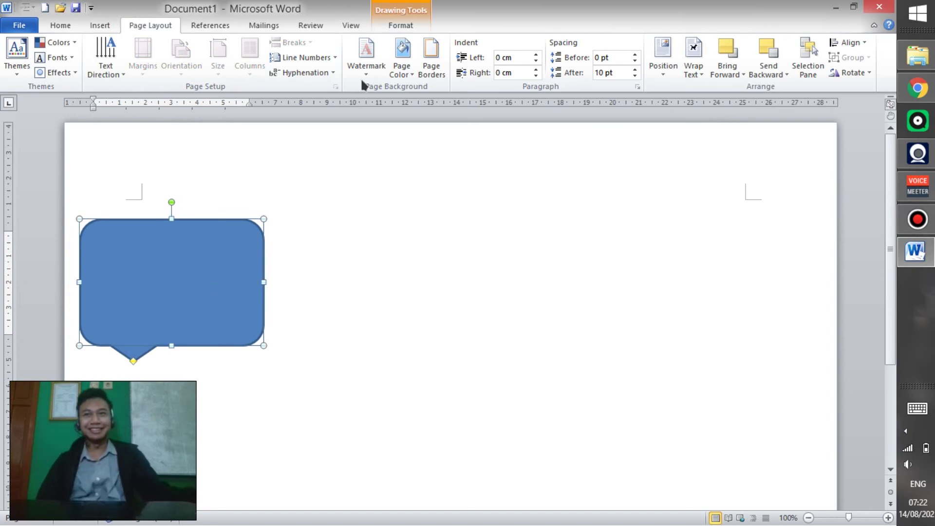
left_click(403, 25)
left_click(285, 69)
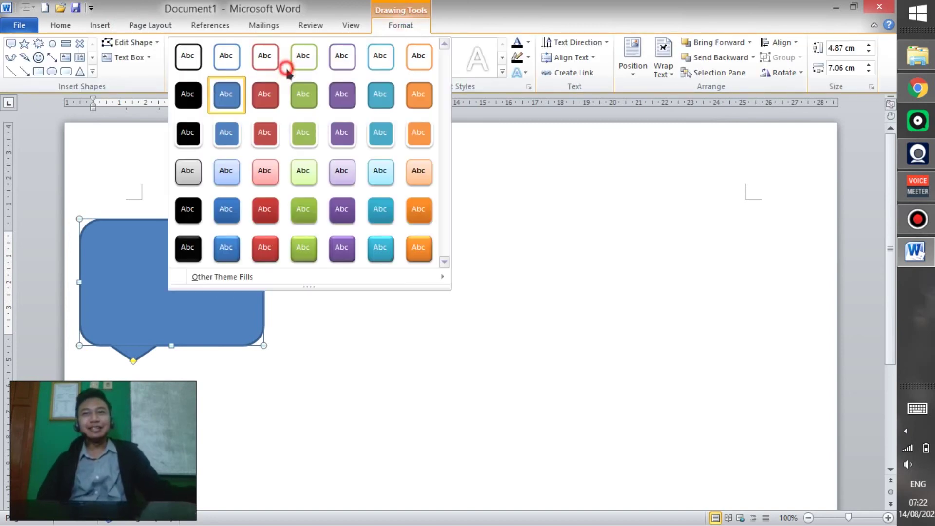
left_click(188, 171)
Step: Add the text "Selamat pagi anak-anak" inside the callout
right_click(189, 265)
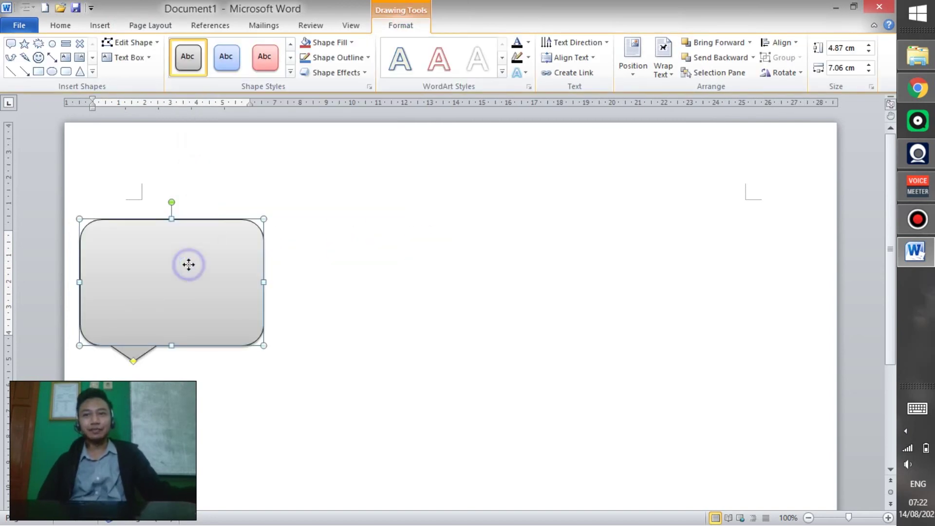
left_click(225, 340)
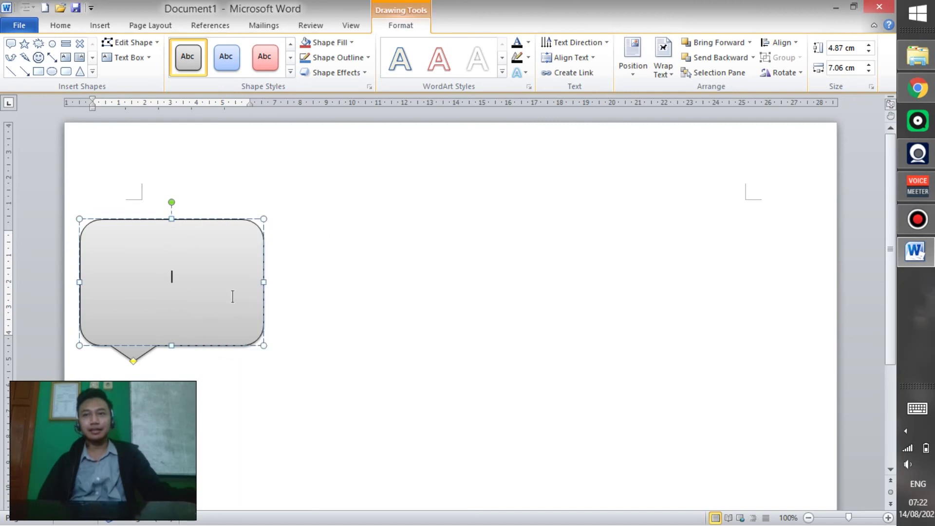
type("Selama")
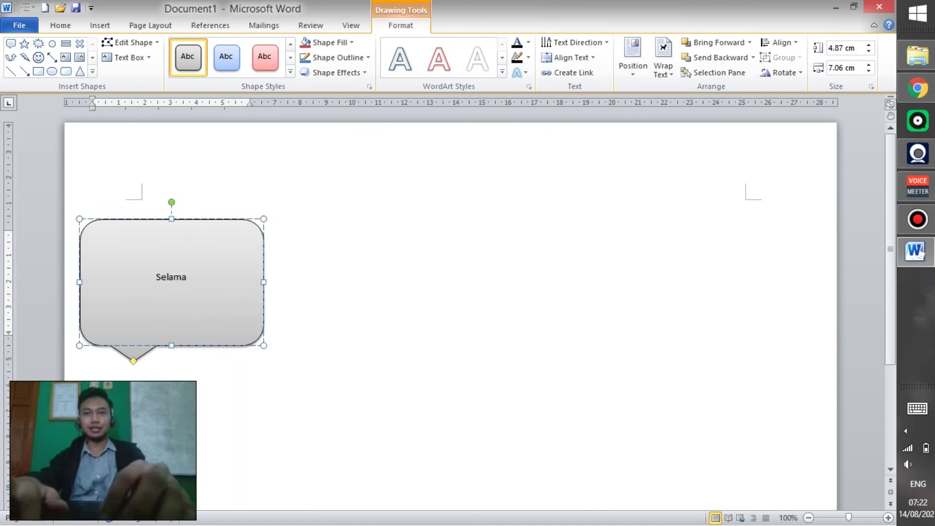
type("t pagi anak")
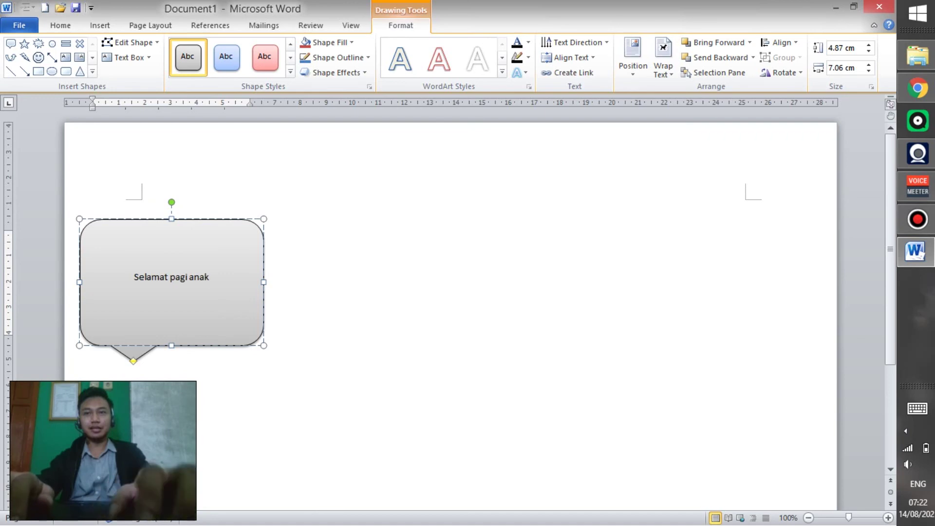
type("-akak")
Step: Enlarge all of the callout's text to 28 pt, and delete the callout
key("ctrl+a")
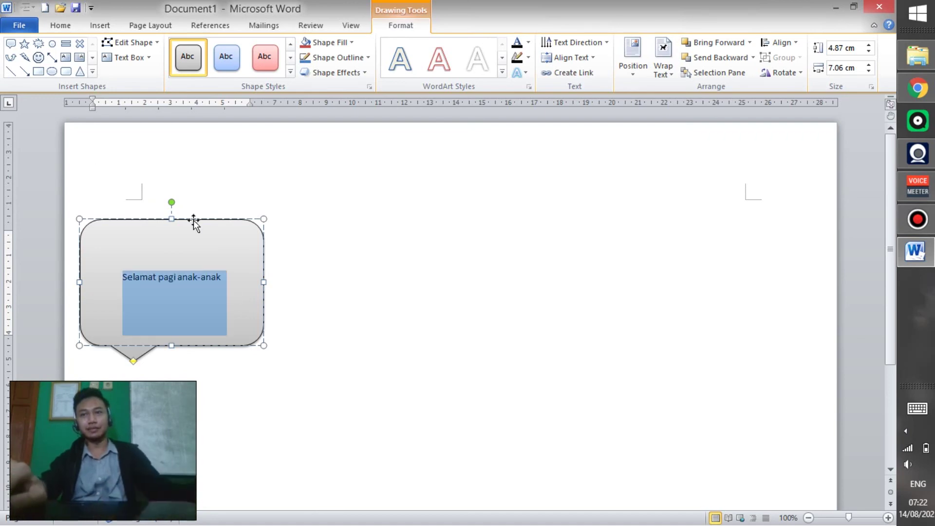
left_click(75, 25)
left_click(213, 47)
left_click(213, 48)
left_click(213, 48)
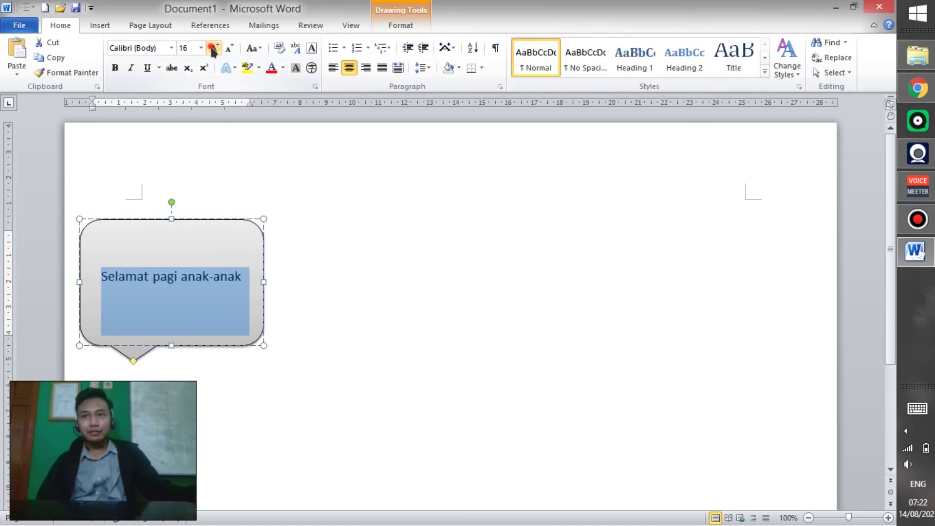
left_click(212, 48)
left_click(212, 48)
left_click(213, 47)
left_click(213, 48)
left_click(213, 48)
left_click(213, 48)
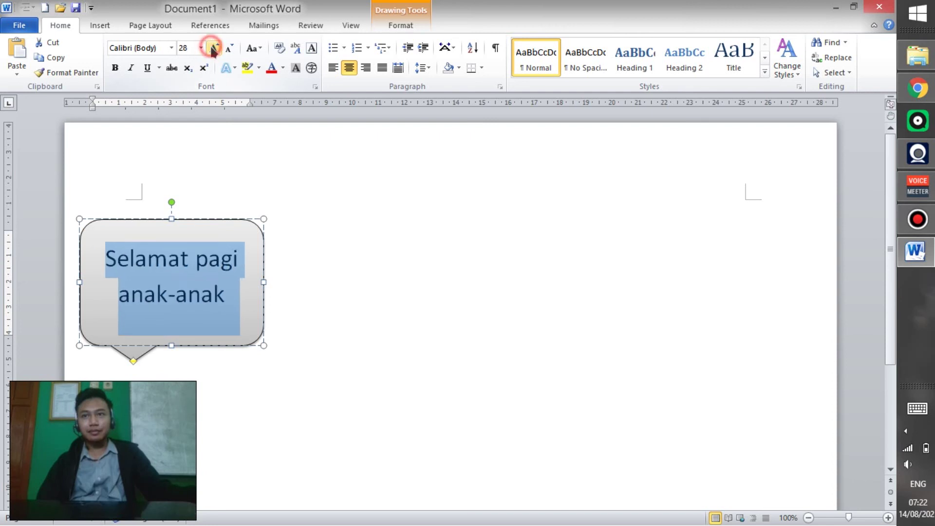
left_click(390, 208)
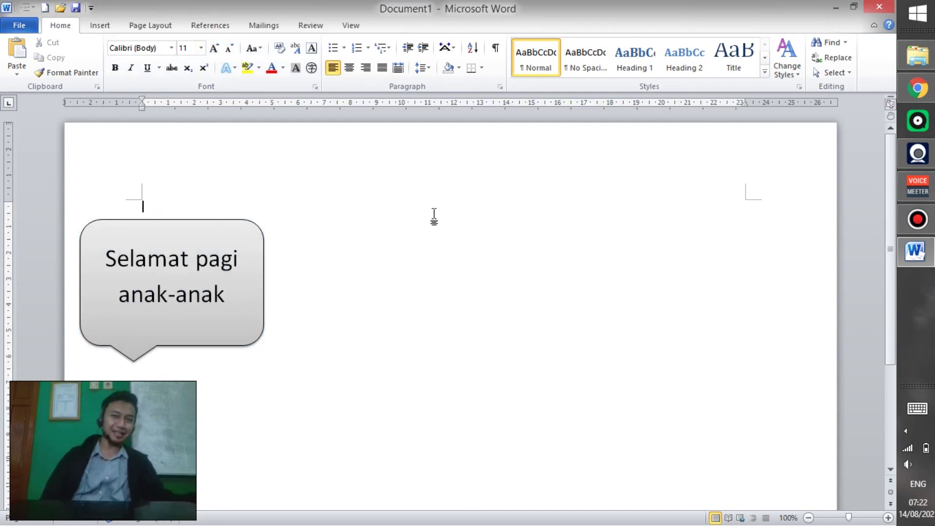
left_click(215, 349)
key("Delete")
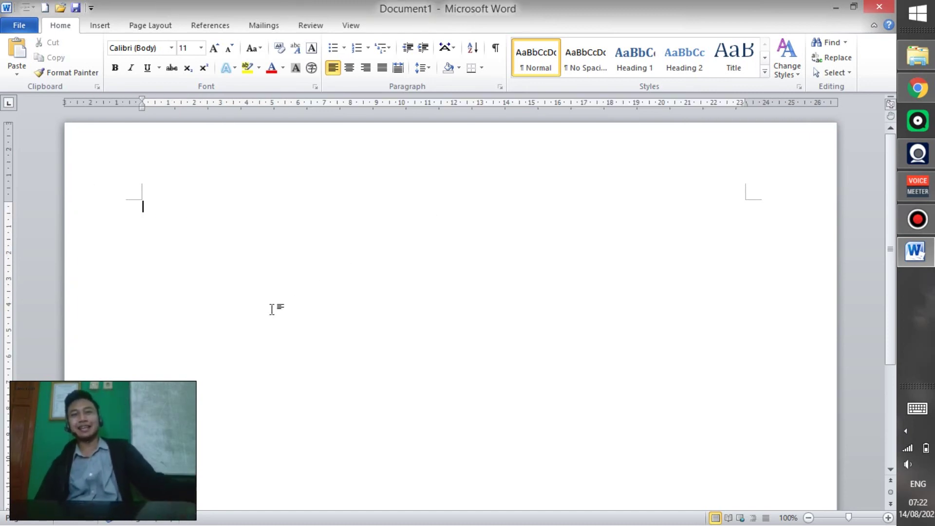
left_click(102, 26)
left_click(200, 55)
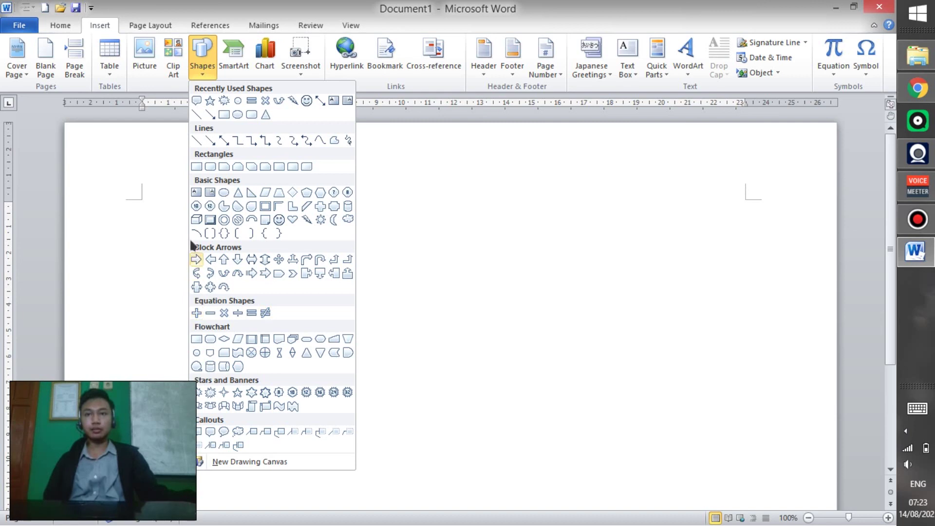
left_click(208, 61)
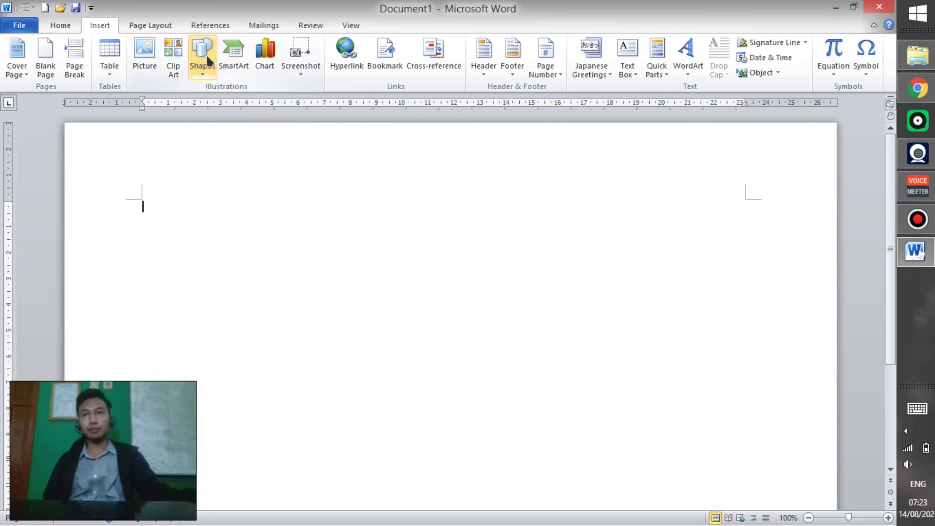
left_click(209, 61)
left_click(207, 58)
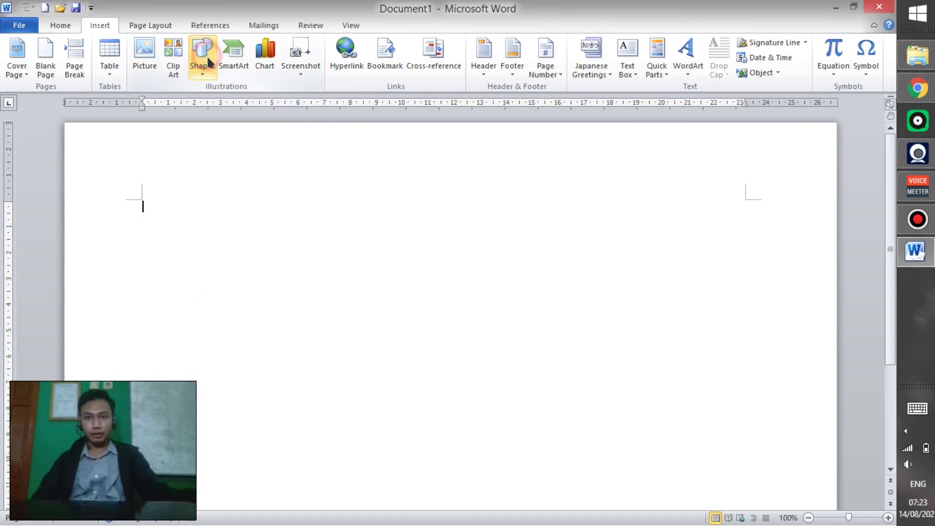
left_click(207, 59)
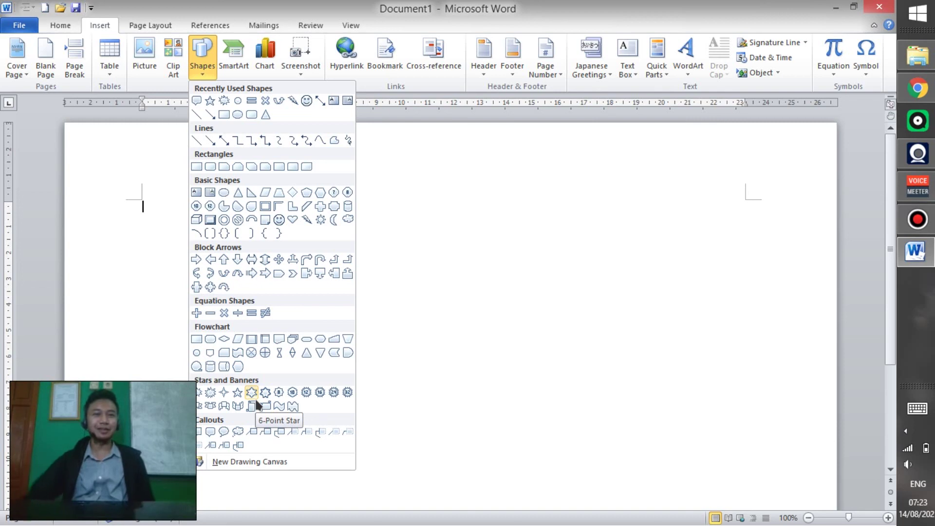
left_click(917, 219)
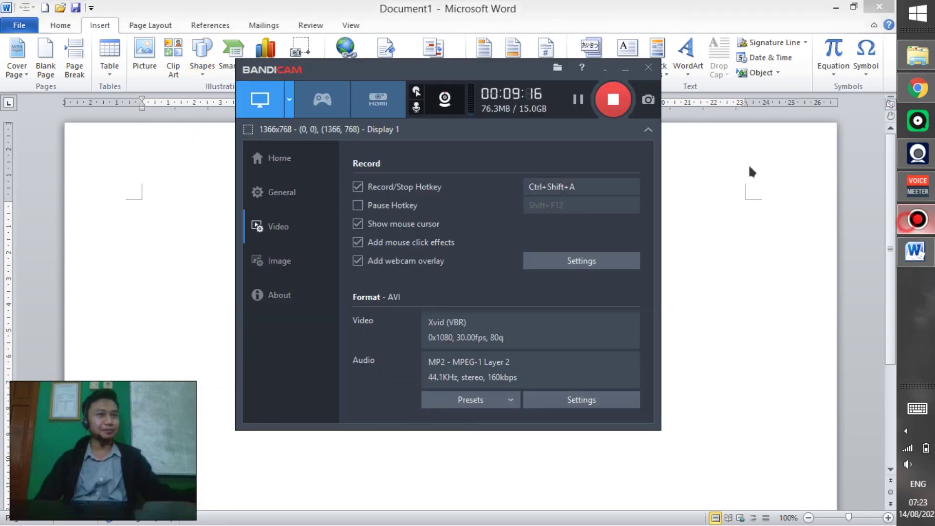